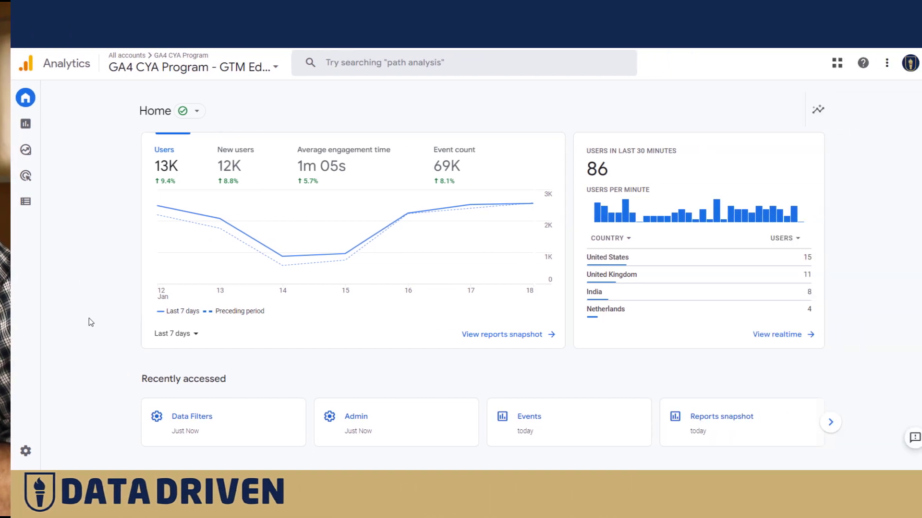
Step: Open the Admin page for the GA4 CYA Program account and property
{"action": "mouse_move", "coordinate": [307, 319]}
{"action": "left_click", "coordinate": [17, 452]}
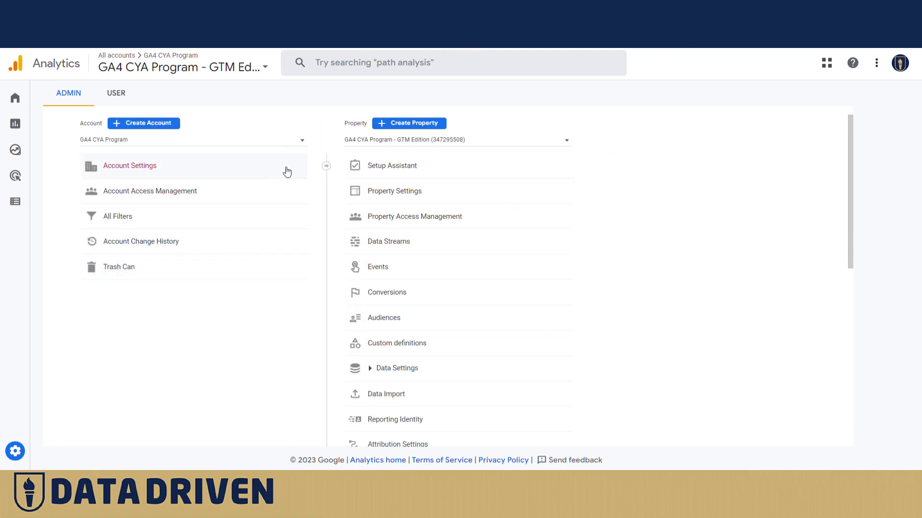
Step: Go to Data Filters under the property's Data Settings
{"action": "left_click", "coordinate": [371, 368]}
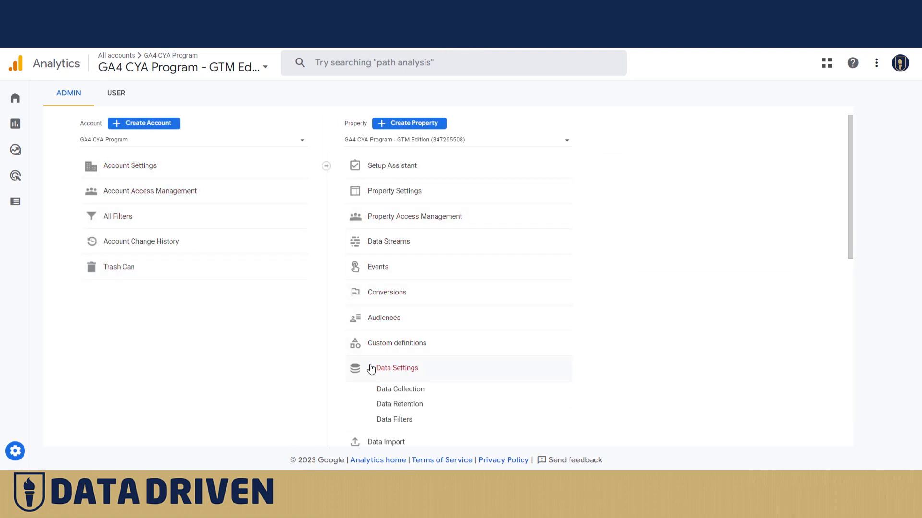
{"action": "left_click", "coordinate": [401, 421]}
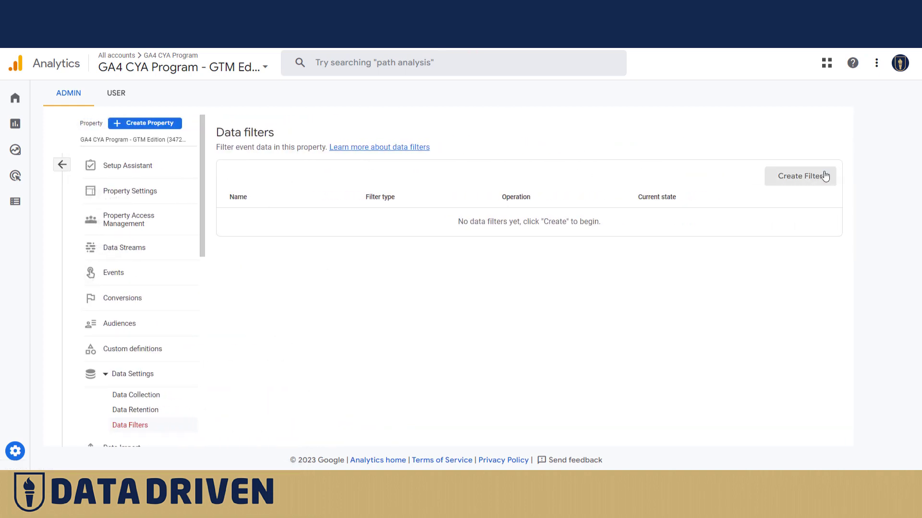
Step: Start a new Internal Traffic data filter and name it int1
{"action": "left_click", "coordinate": [786, 186]}
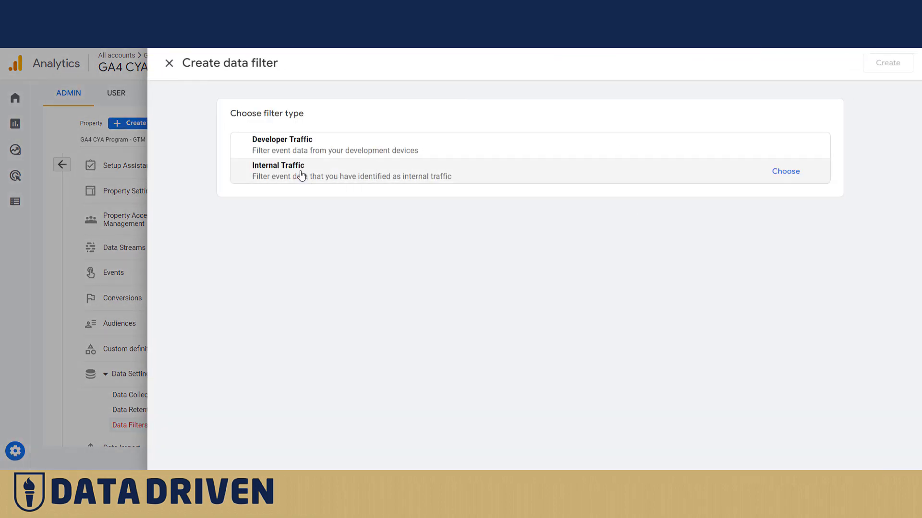
{"action": "left_click", "coordinate": [346, 177]}
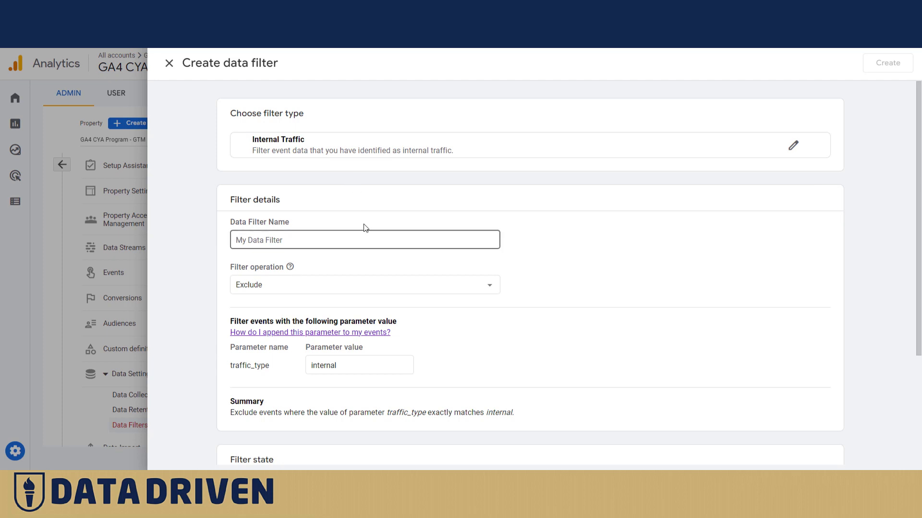
{"action": "left_click", "coordinate": [267, 242]}
{"action": "type", "text": "int1"}
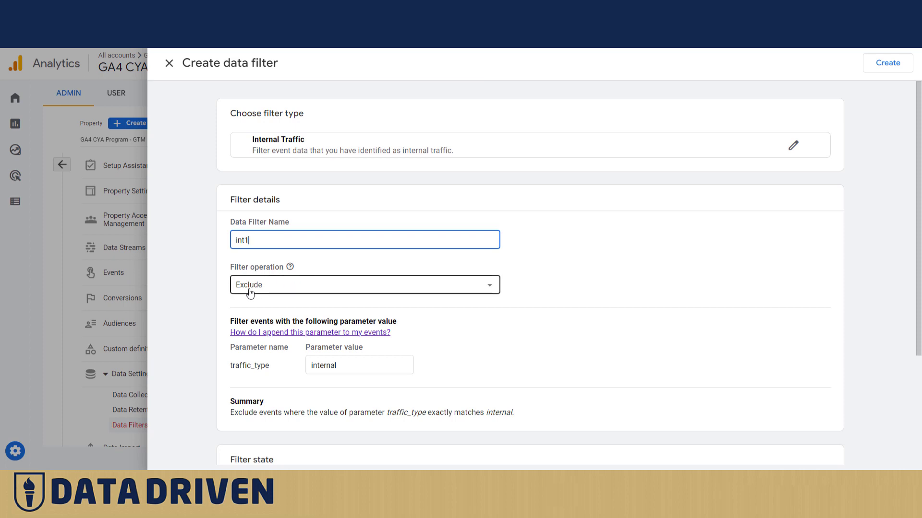
Step: Create int1 with Exclude traffic_type internal in Testing state and return to the list
{"action": "scroll", "coordinate": [550, 294], "scroll_direction": "down", "scroll_amount": 1}
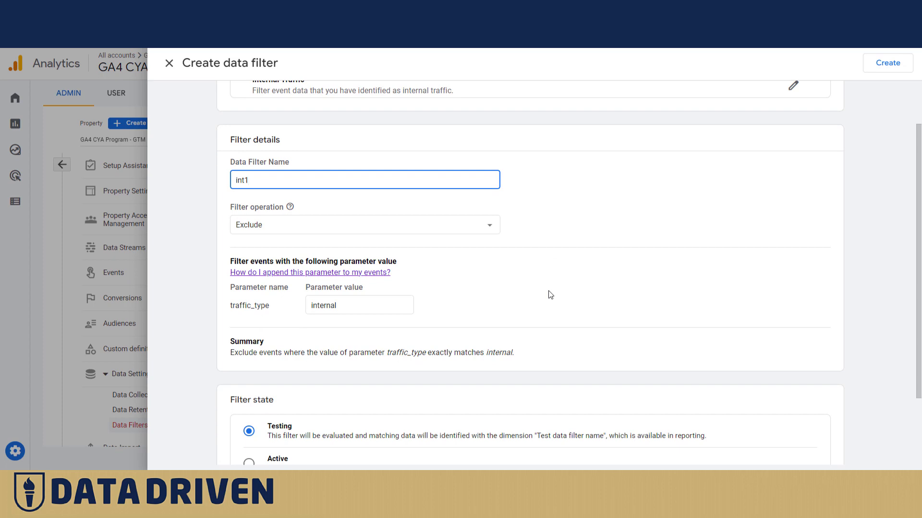
{"action": "scroll", "coordinate": [630, 343], "scroll_direction": "down", "scroll_amount": 1}
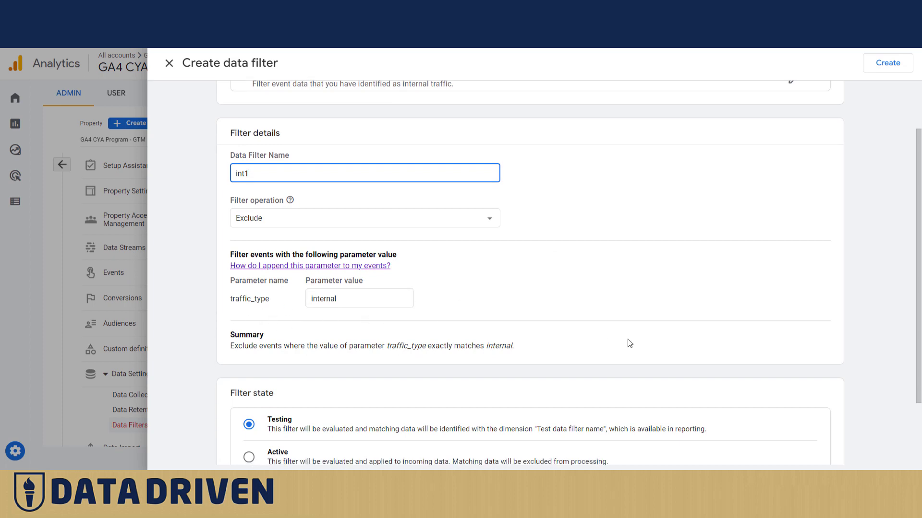
{"action": "scroll", "coordinate": [630, 344], "scroll_direction": "down", "scroll_amount": 1}
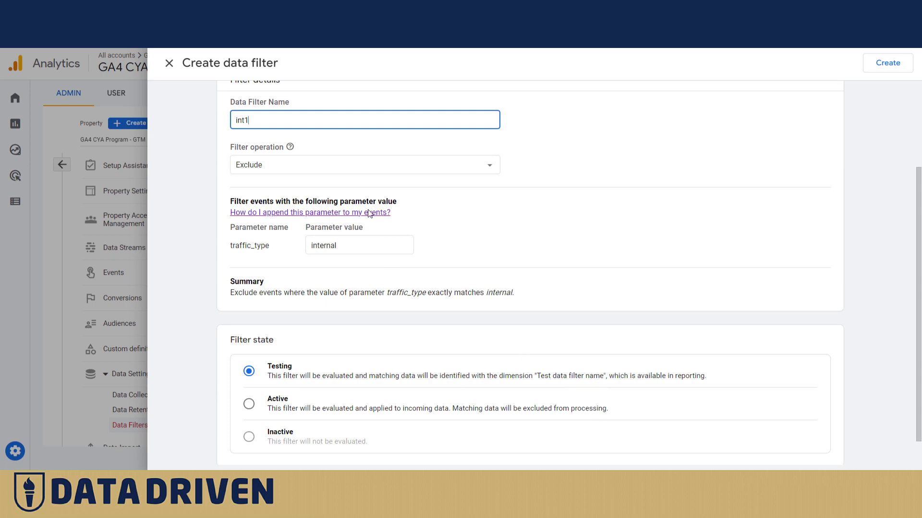
{"action": "scroll", "coordinate": [489, 311], "scroll_direction": "down", "scroll_amount": 1}
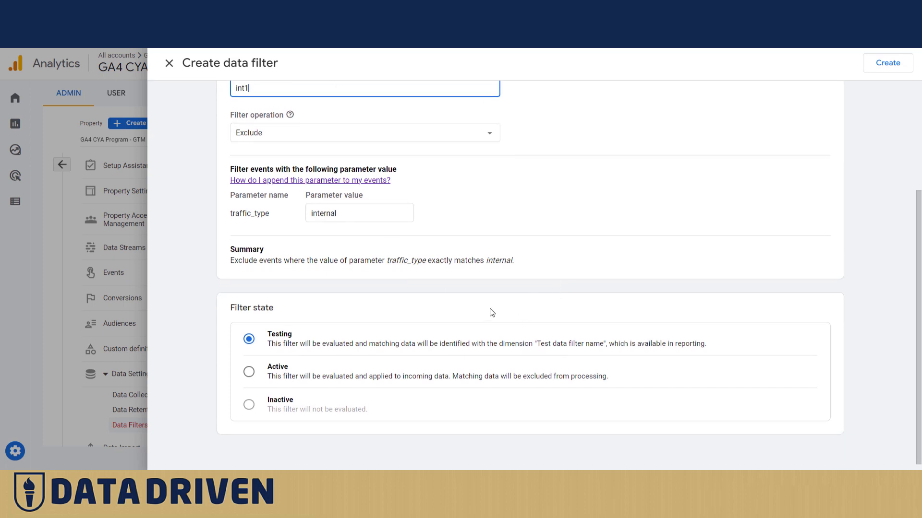
{"action": "scroll", "coordinate": [489, 307], "scroll_direction": "up", "scroll_amount": 3}
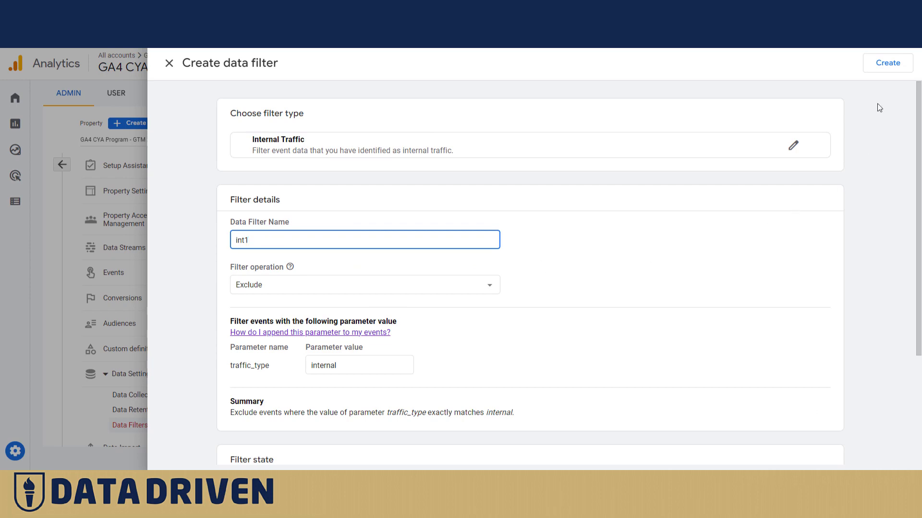
{"action": "left_click", "coordinate": [883, 67]}
{"action": "left_click", "coordinate": [175, 69]}
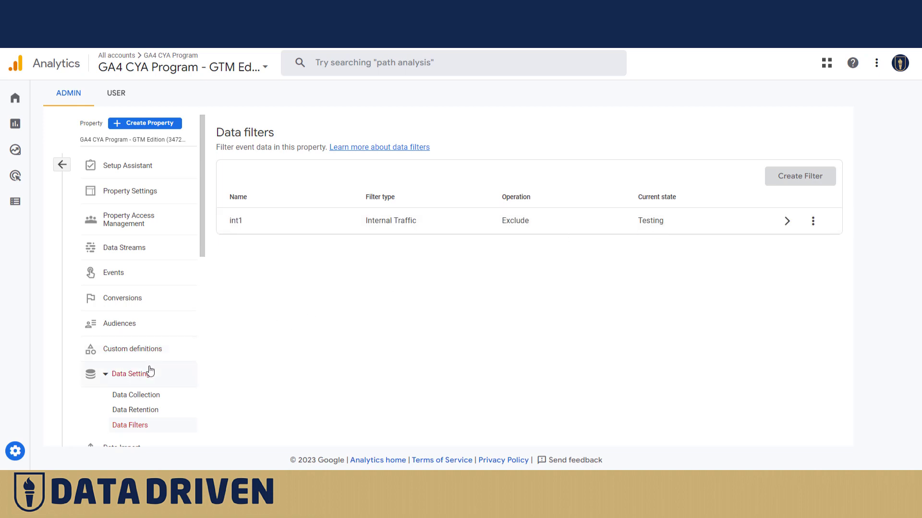
Step: Go from Data Streams to the web stream's Google tag Define internal traffic page
{"action": "left_click", "coordinate": [123, 374]}
{"action": "left_click", "coordinate": [123, 253]}
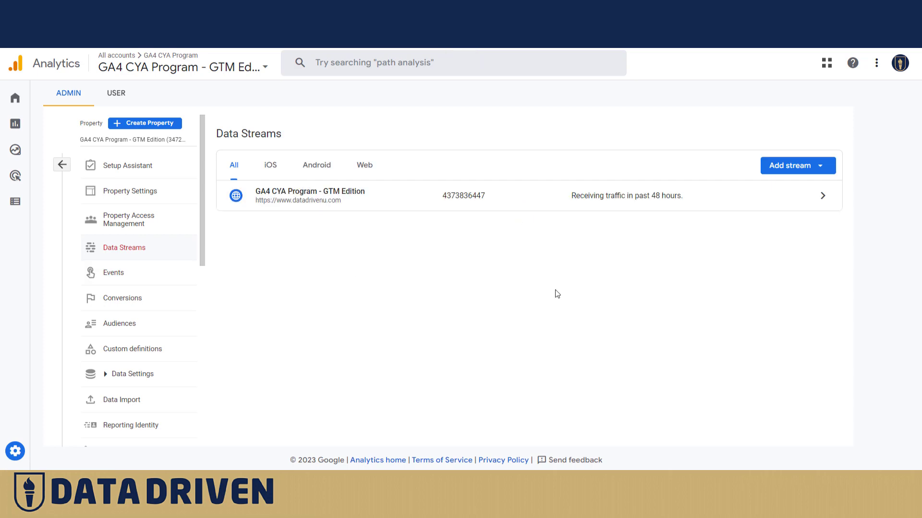
{"action": "left_click", "coordinate": [487, 193]}
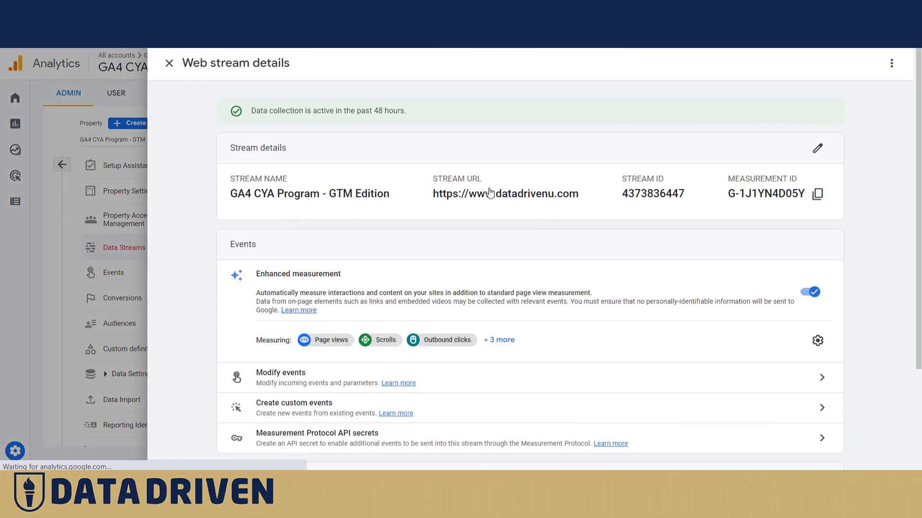
{"action": "scroll", "coordinate": [722, 277], "scroll_direction": "down", "scroll_amount": 3}
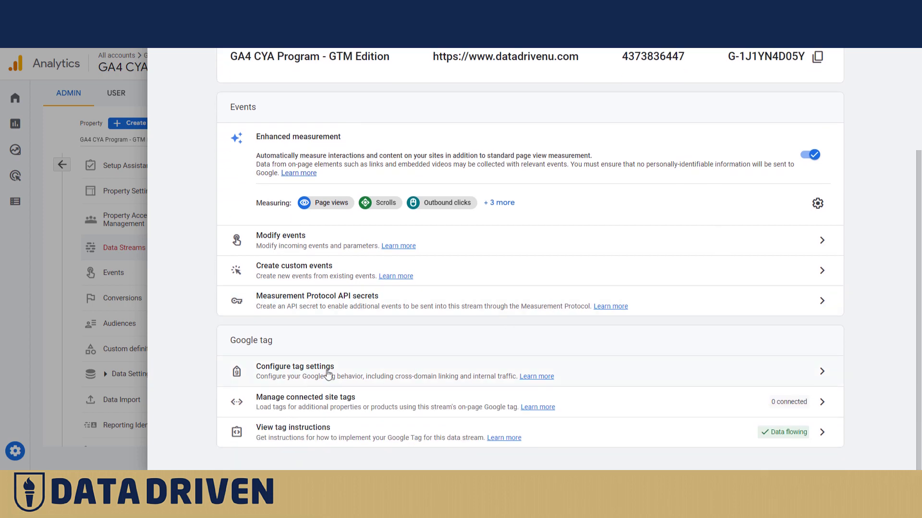
{"action": "left_click", "coordinate": [328, 374]}
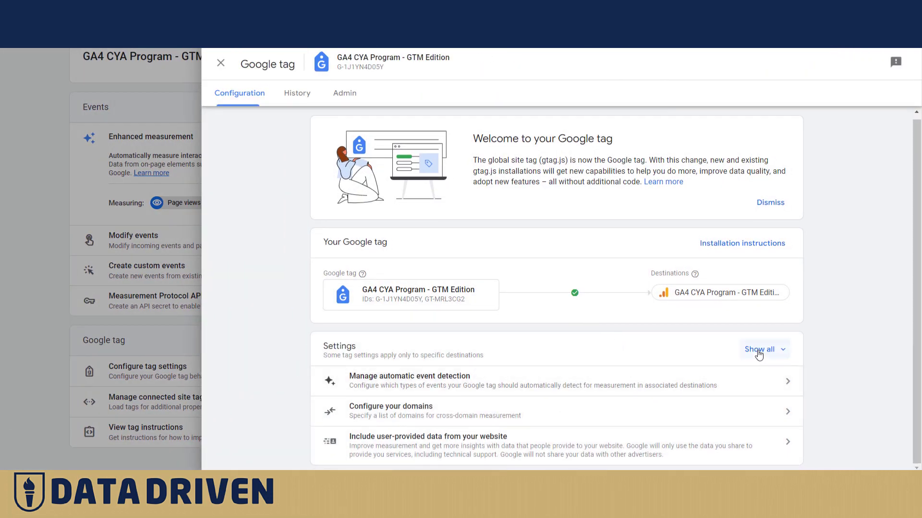
{"action": "left_click", "coordinate": [759, 353]}
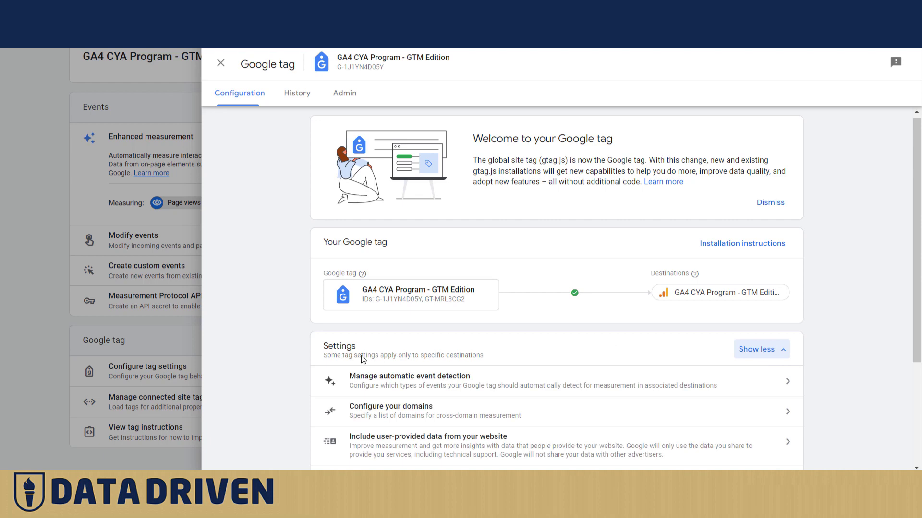
{"action": "scroll", "coordinate": [515, 363], "scroll_direction": "down", "scroll_amount": 3}
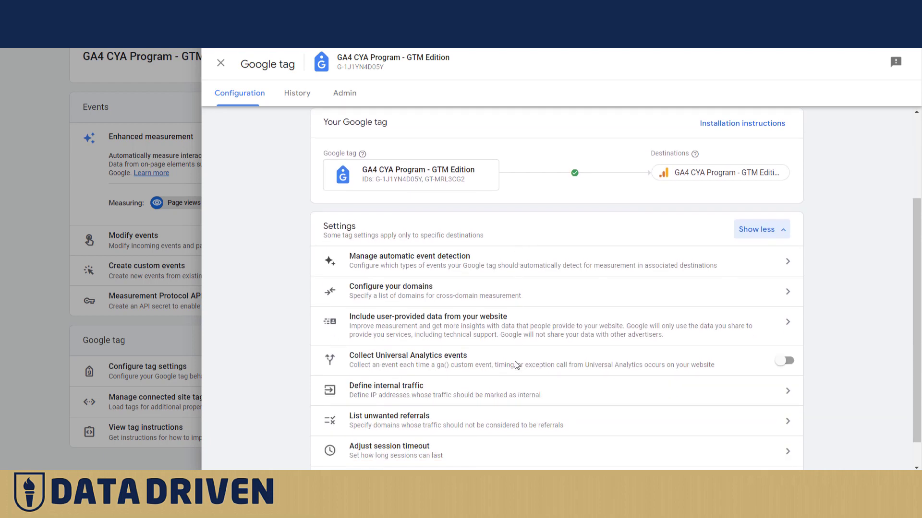
{"action": "left_click", "coordinate": [396, 390]}
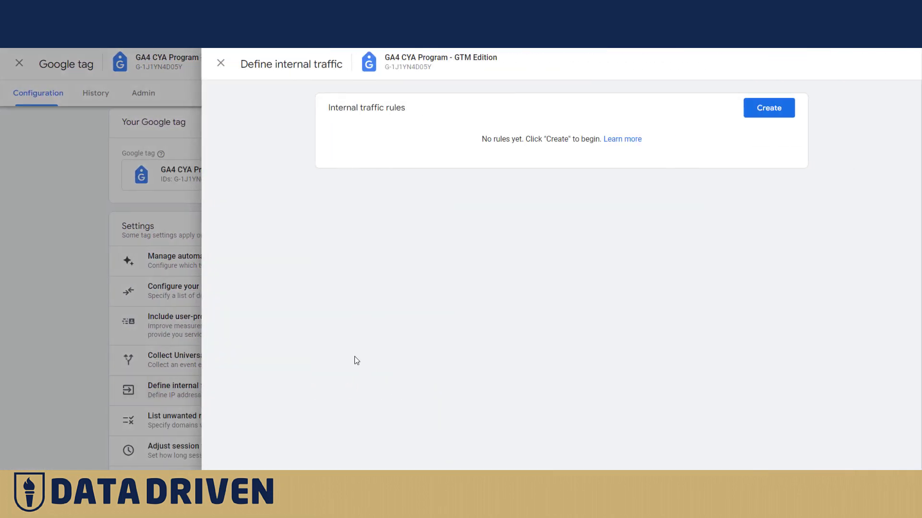
Step: Create internal traffic rule 'eu hq' matching IP address equals 10.16.21.4.13
{"action": "left_click", "coordinate": [770, 109]}
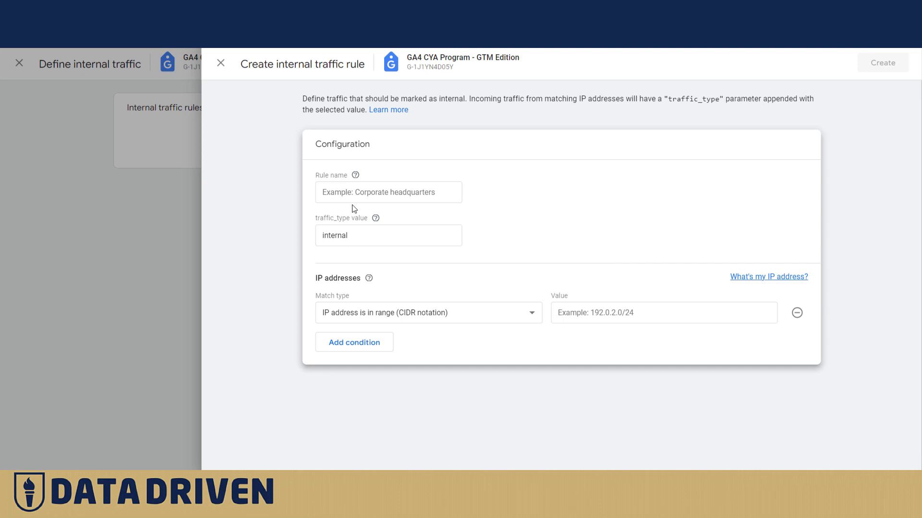
{"action": "left_click", "coordinate": [346, 192]}
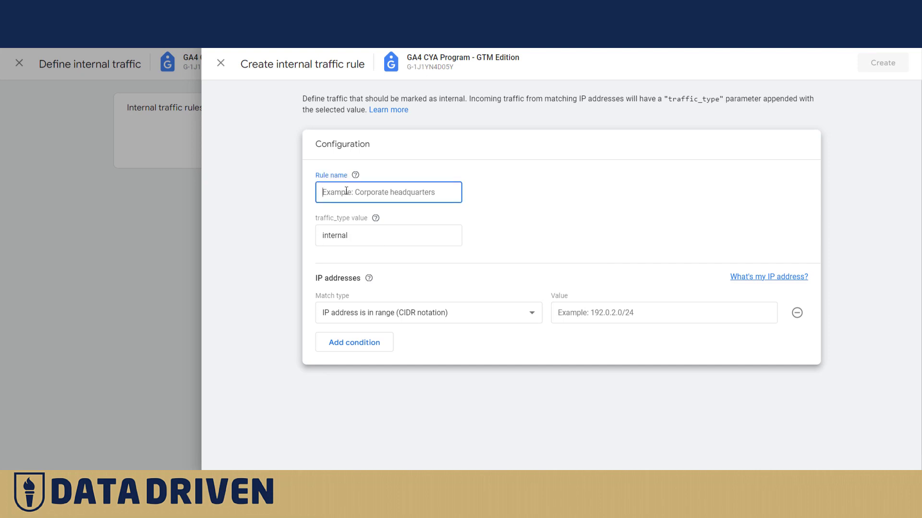
{"action": "type", "text": "eu hq"}
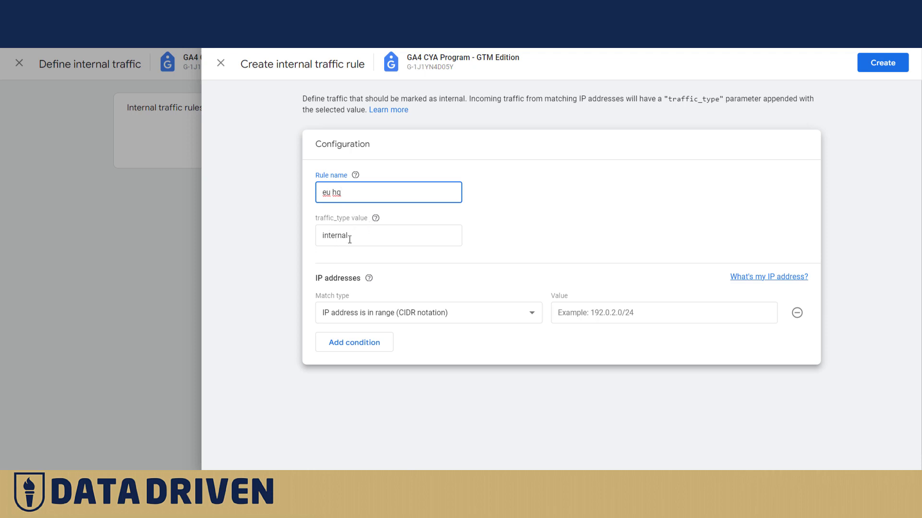
{"action": "left_click", "coordinate": [401, 317]}
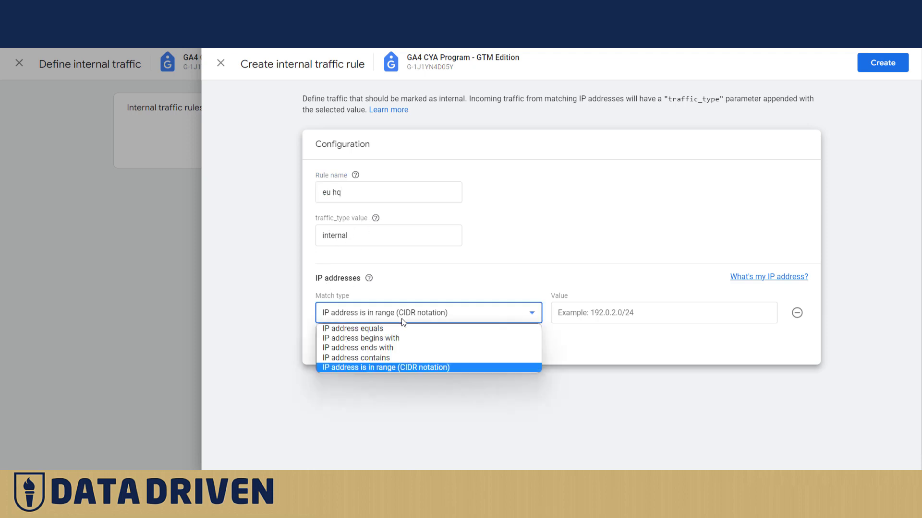
{"action": "left_click", "coordinate": [379, 329]}
{"action": "left_click", "coordinate": [560, 315]}
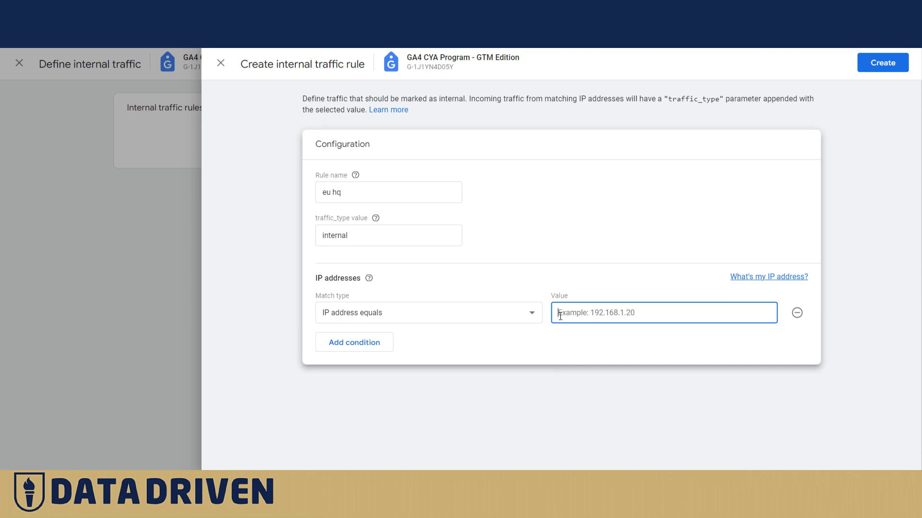
{"action": "type", "text": "10.16.21.4.13"}
{"action": "left_click", "coordinate": [865, 68]}
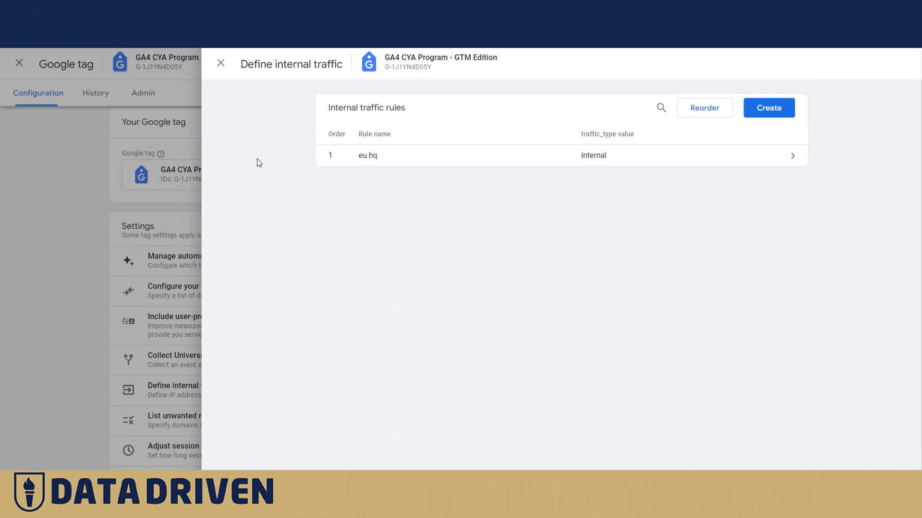
Step: Close the Define internal traffic, Google tag and web stream details panels
{"action": "left_click", "coordinate": [221, 66]}
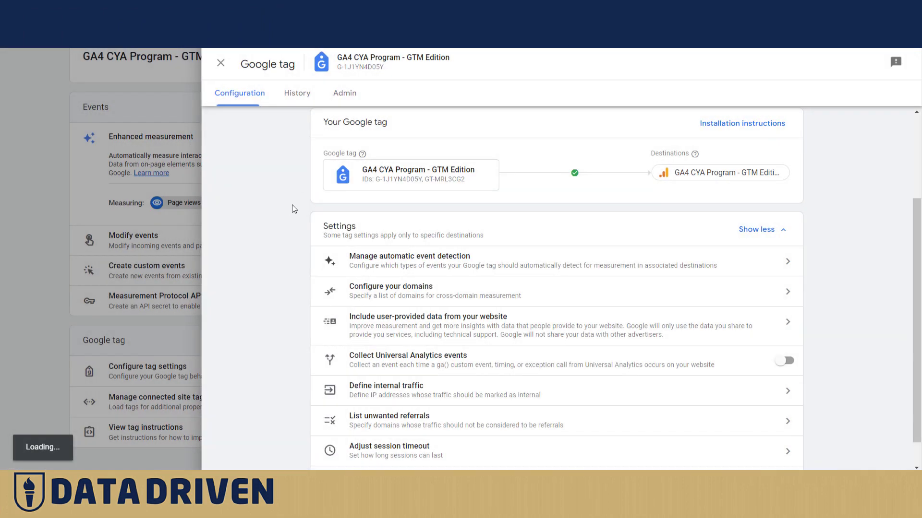
{"action": "left_click", "coordinate": [221, 64]}
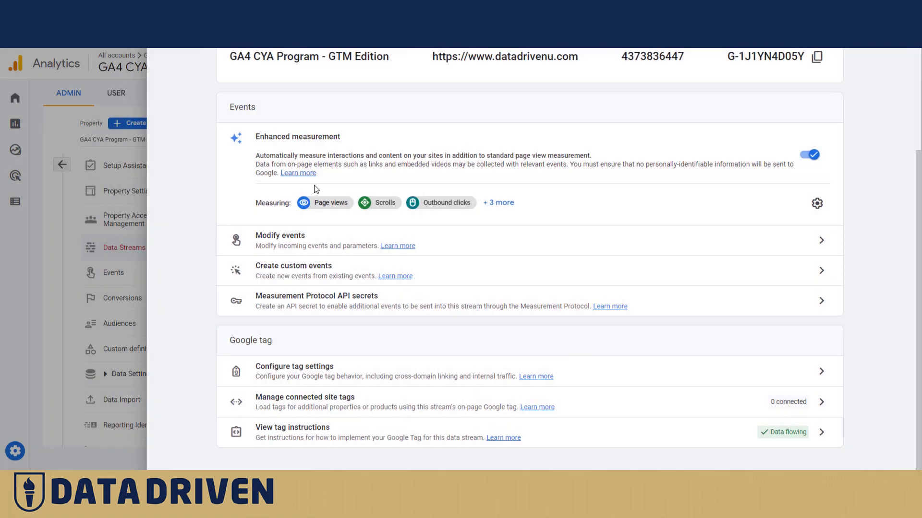
{"action": "scroll", "coordinate": [197, 126], "scroll_direction": "up", "scroll_amount": 3}
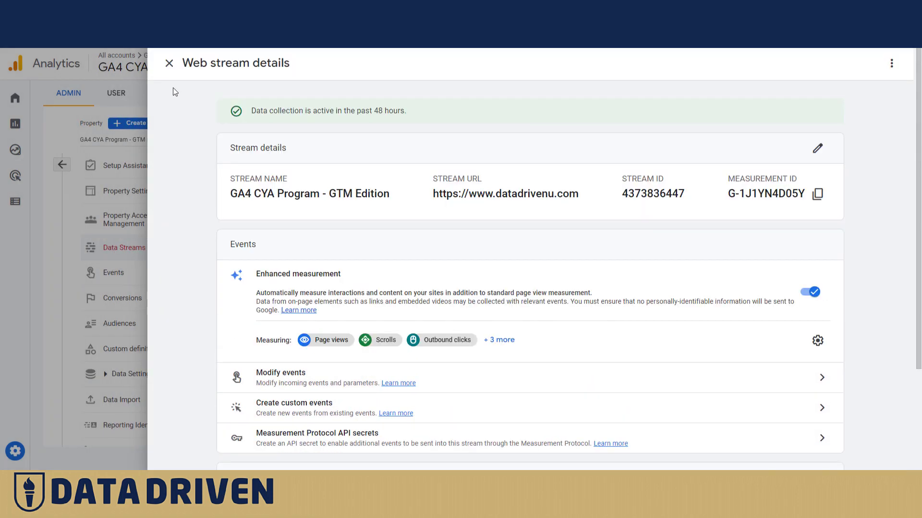
{"action": "left_click", "coordinate": [169, 62]}
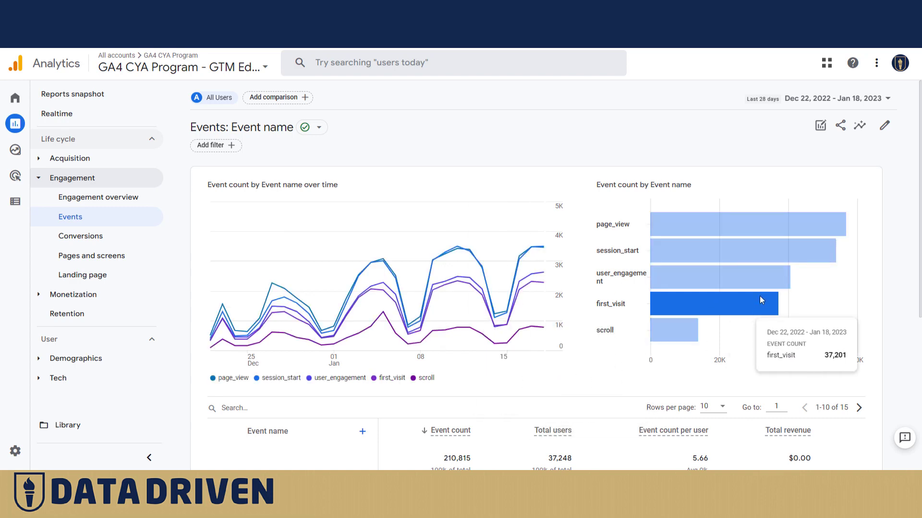
Step: Review the Events report, then open its Build filter panel
{"action": "scroll", "coordinate": [718, 309], "scroll_direction": "down", "scroll_amount": 5}
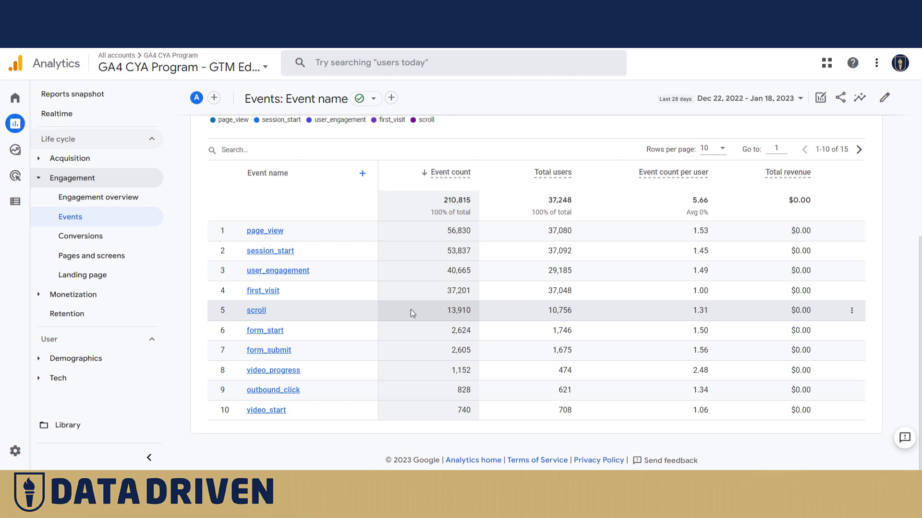
{"action": "scroll", "coordinate": [413, 316], "scroll_direction": "up", "scroll_amount": 5}
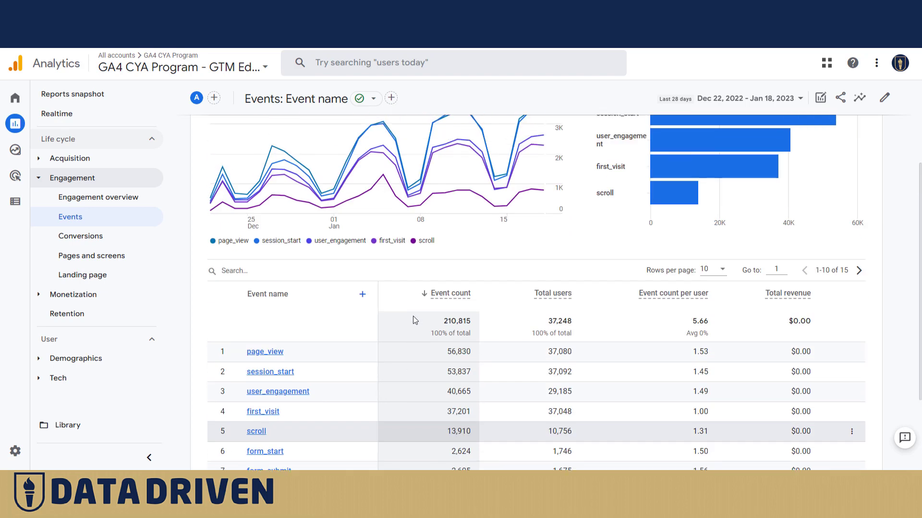
{"action": "left_click", "coordinate": [226, 146]}
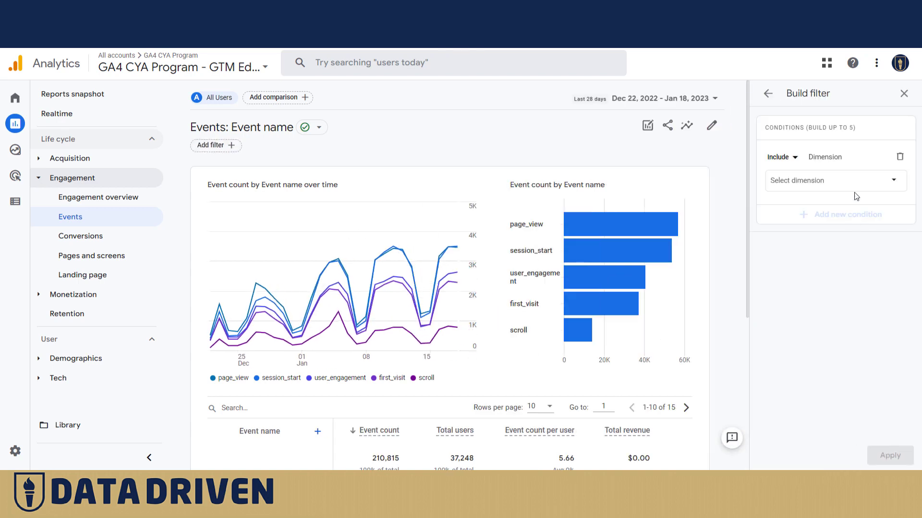
Step: Choose Hostname as the filter condition's dimension
{"action": "left_click", "coordinate": [802, 187]}
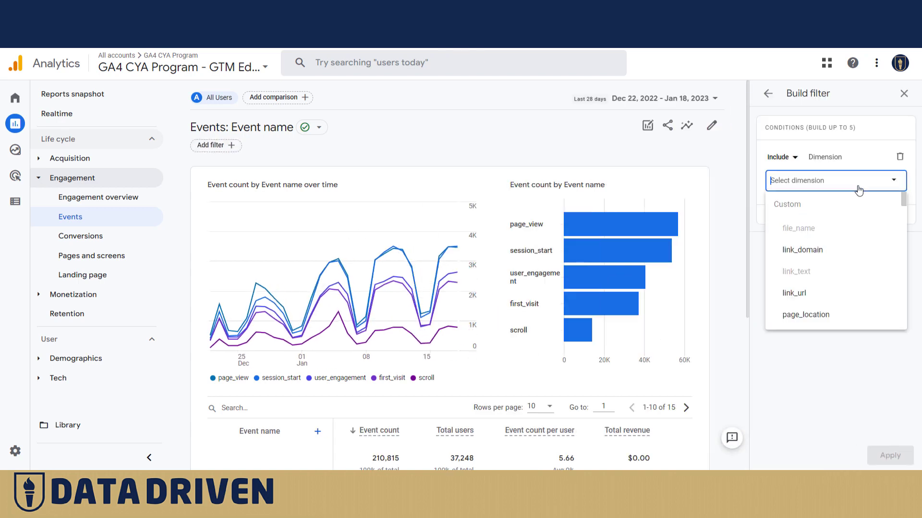
{"action": "left_click", "coordinate": [831, 251]}
{"action": "left_click", "coordinate": [816, 181]}
{"action": "scroll", "coordinate": [812, 240], "scroll_direction": "down", "scroll_amount": 5}
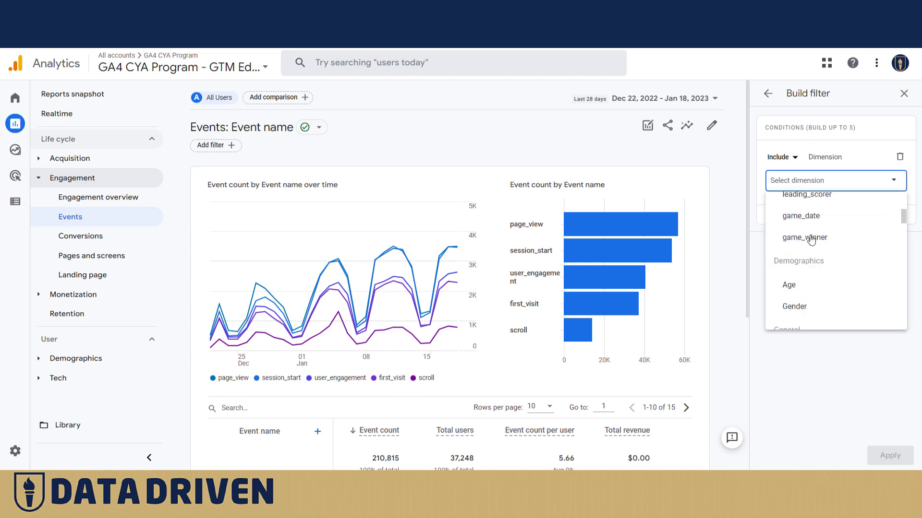
{"action": "scroll", "coordinate": [811, 240], "scroll_direction": "down", "scroll_amount": 10}
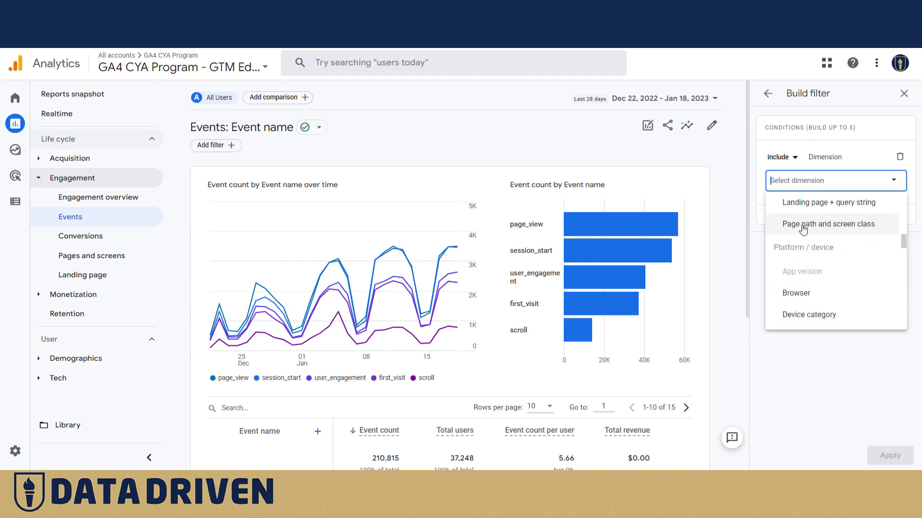
{"action": "scroll", "coordinate": [802, 230], "scroll_direction": "up", "scroll_amount": 3}
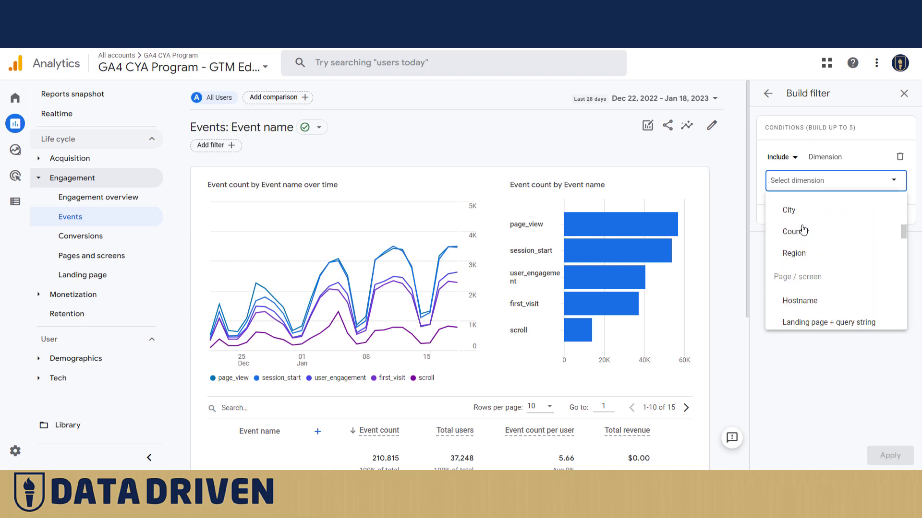
{"action": "left_click", "coordinate": [793, 301]}
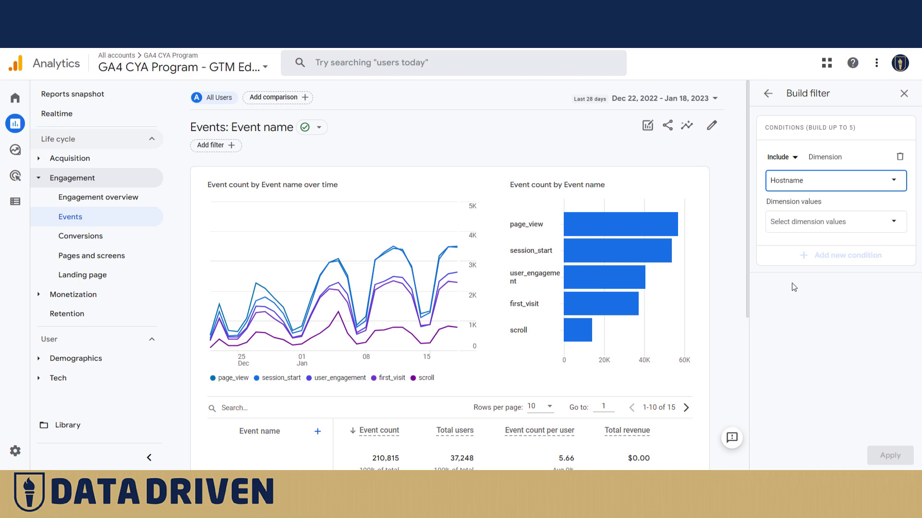
Step: Include hostname value elastic.rs and apply the filter to the Events report
{"action": "left_click", "coordinate": [843, 225]}
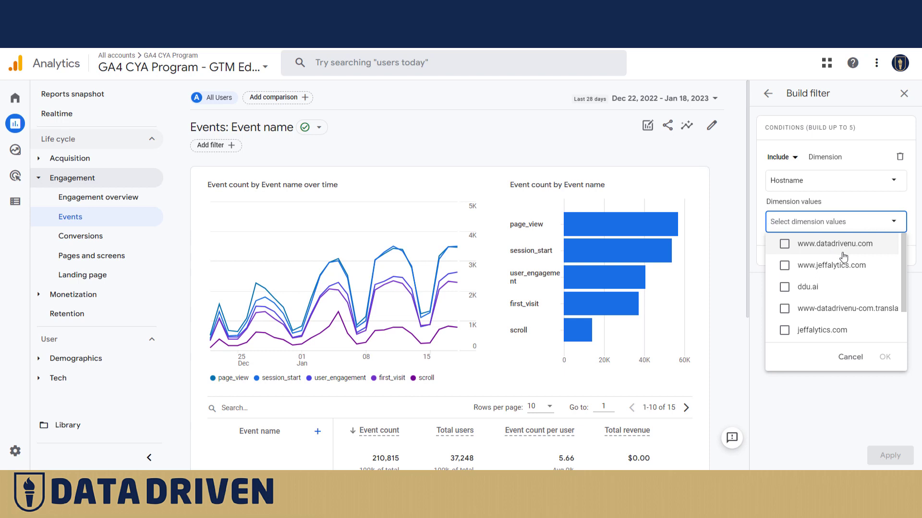
{"action": "scroll", "coordinate": [840, 264], "scroll_direction": "down", "scroll_amount": 2}
{"action": "scroll", "coordinate": [846, 284], "scroll_direction": "up", "scroll_amount": 2}
{"action": "scroll", "coordinate": [871, 269], "scroll_direction": "down", "scroll_amount": 2}
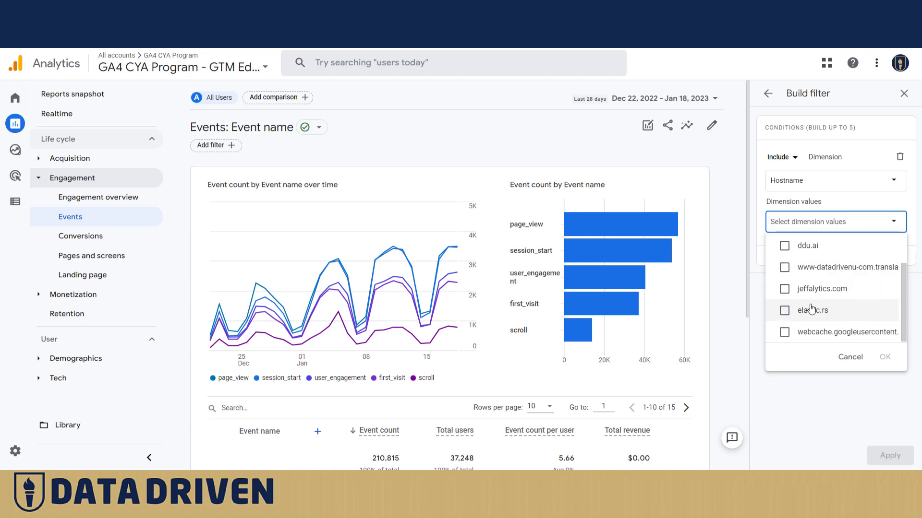
{"action": "left_click", "coordinate": [785, 312]}
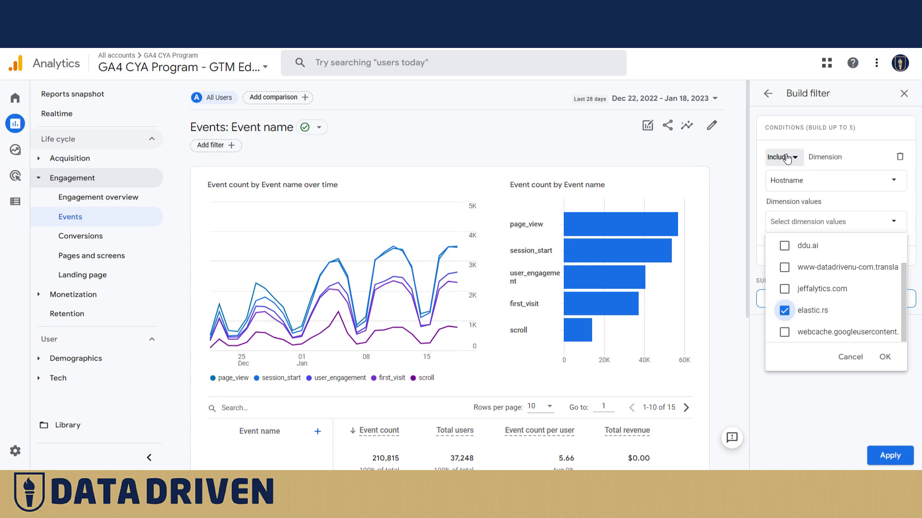
{"action": "left_click", "coordinate": [884, 355]}
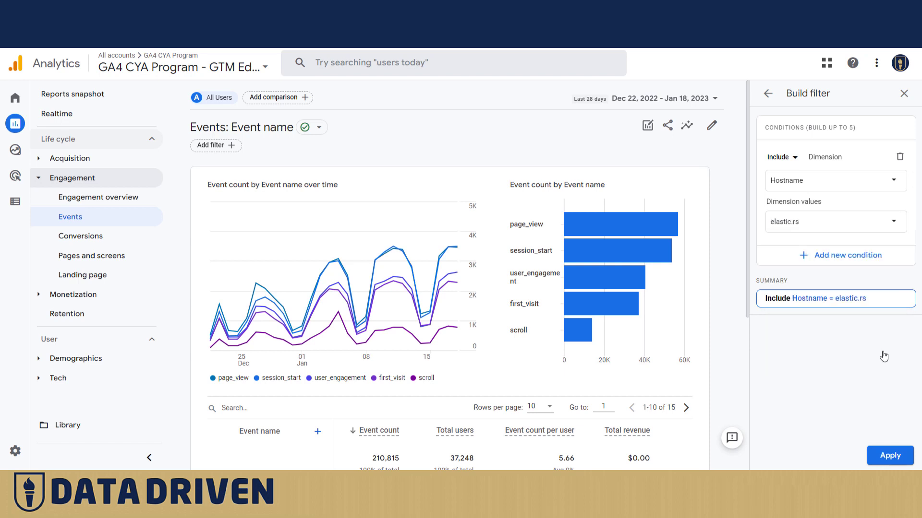
{"action": "left_click", "coordinate": [886, 456]}
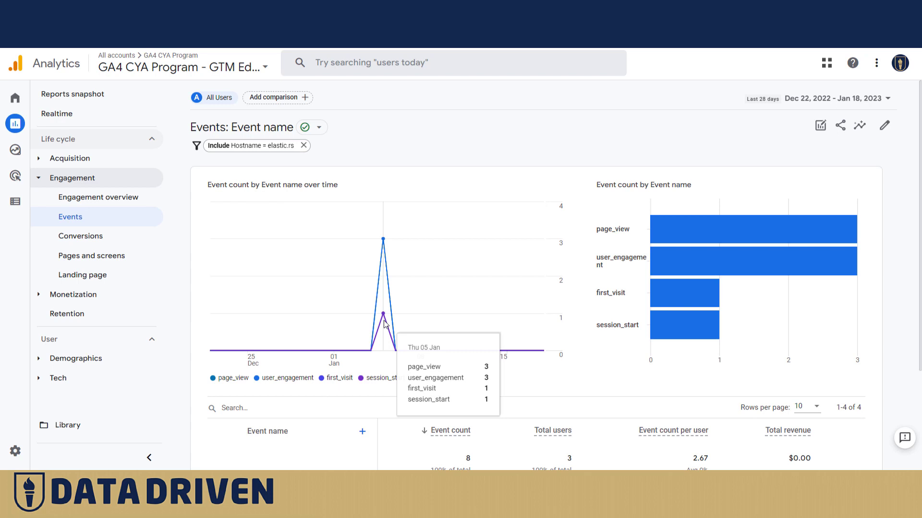
Step: Remove the elastic.rs hostname filter and start a new Hostname filter condition
{"action": "left_click", "coordinate": [304, 145]}
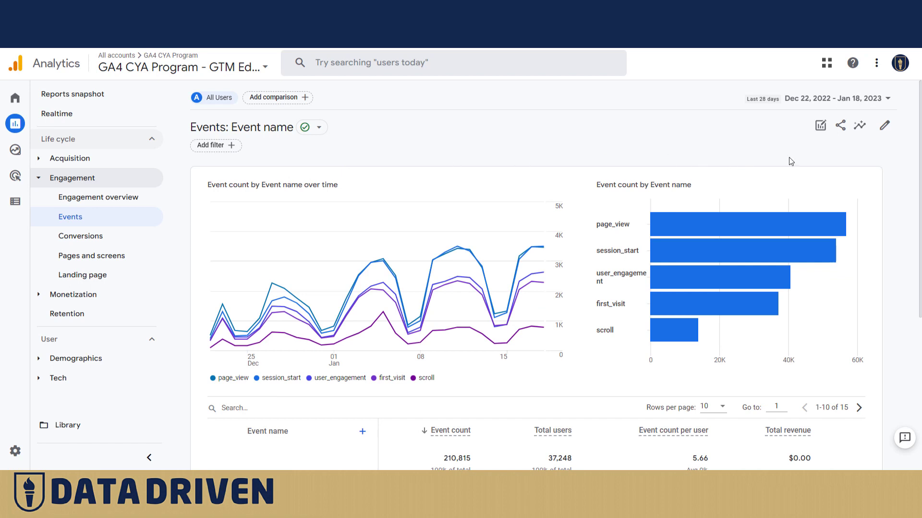
{"action": "left_click", "coordinate": [222, 145]}
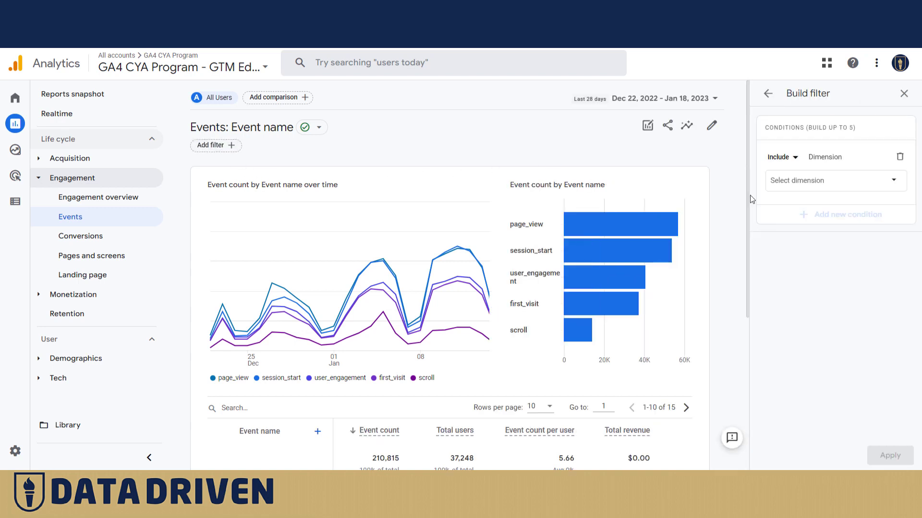
{"action": "left_click", "coordinate": [838, 184]}
{"action": "left_click", "coordinate": [816, 237]}
{"action": "left_click", "coordinate": [805, 185]}
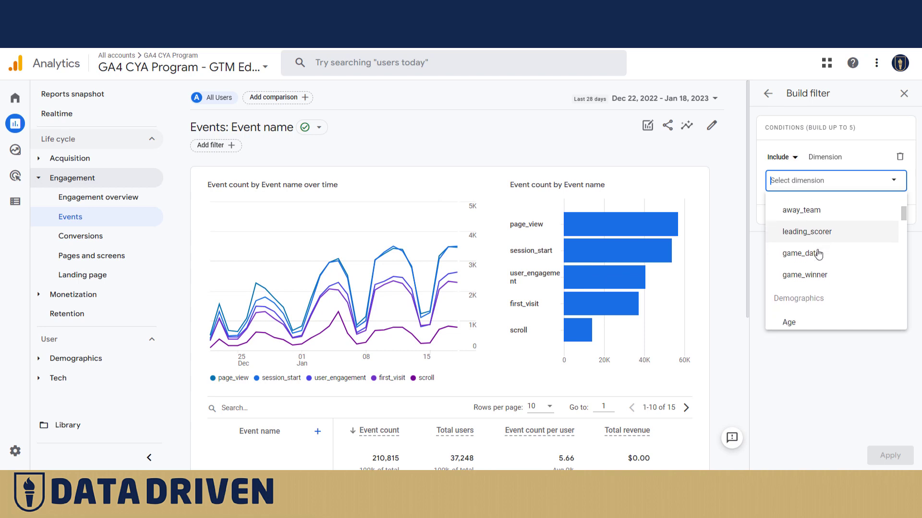
{"action": "scroll", "coordinate": [819, 254], "scroll_direction": "down", "scroll_amount": 8}
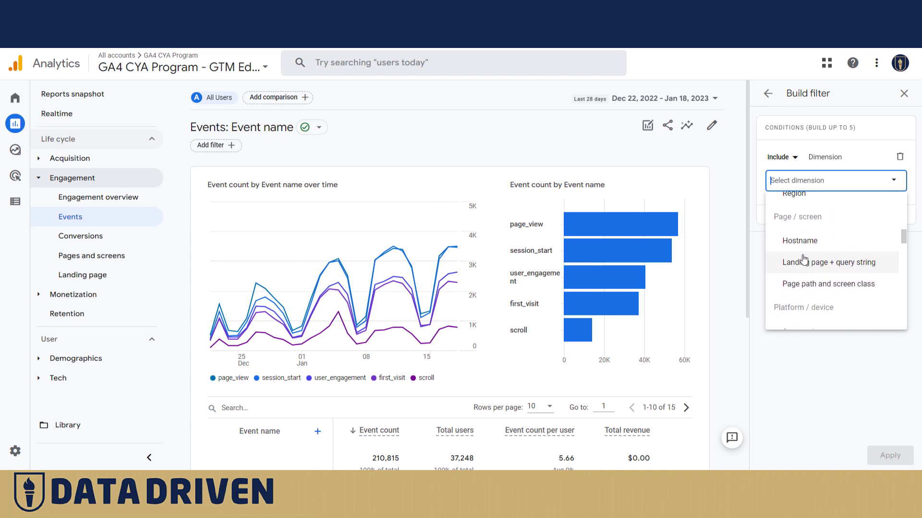
{"action": "left_click", "coordinate": [800, 242]}
{"action": "left_click", "coordinate": [810, 222]}
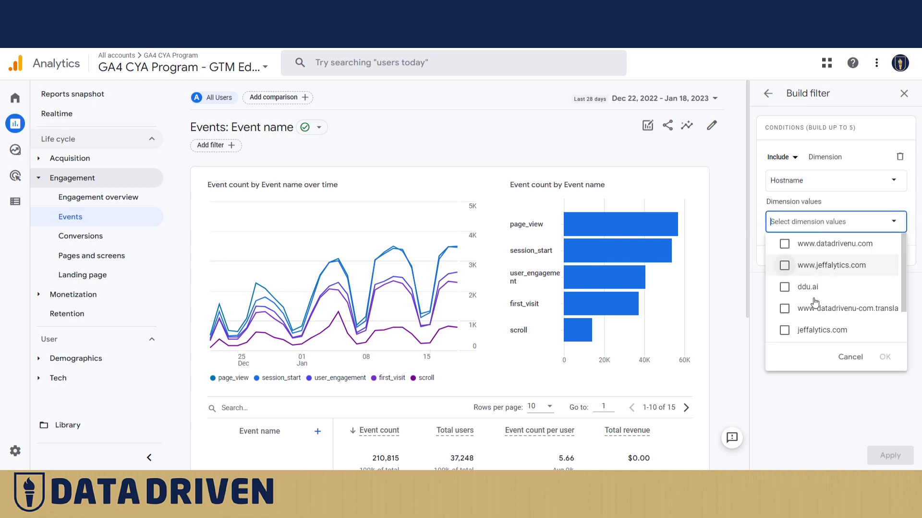
{"action": "left_click", "coordinate": [785, 245]}
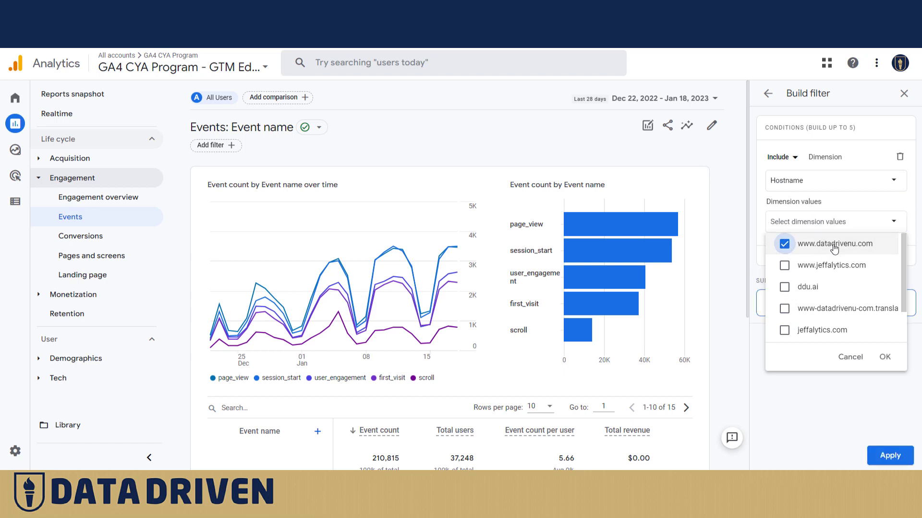
{"action": "left_click", "coordinate": [785, 266]}
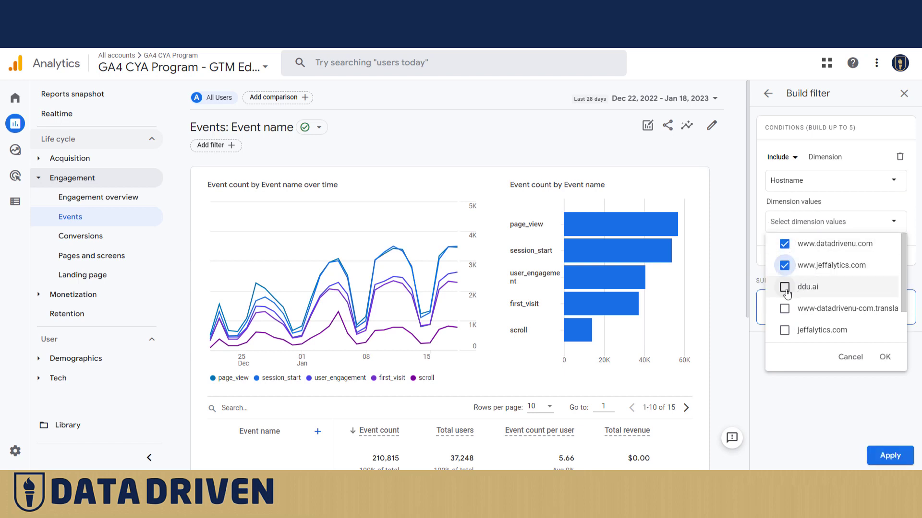
{"action": "left_click", "coordinate": [785, 288]}
{"action": "scroll", "coordinate": [788, 290], "scroll_direction": "down", "scroll_amount": 2}
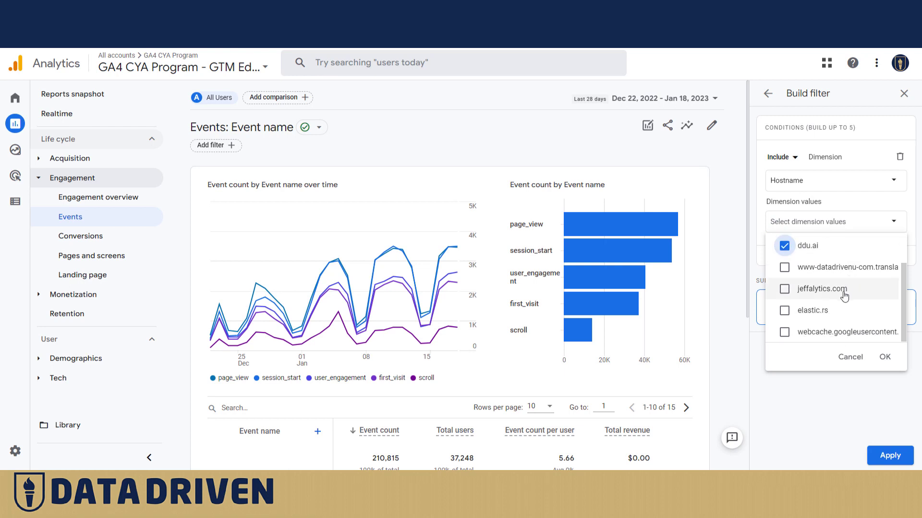
{"action": "scroll", "coordinate": [839, 320], "scroll_direction": "up", "scroll_amount": 2}
{"action": "scroll", "coordinate": [840, 327], "scroll_direction": "down", "scroll_amount": 2}
{"action": "scroll", "coordinate": [867, 334], "scroll_direction": "up", "scroll_amount": 2}
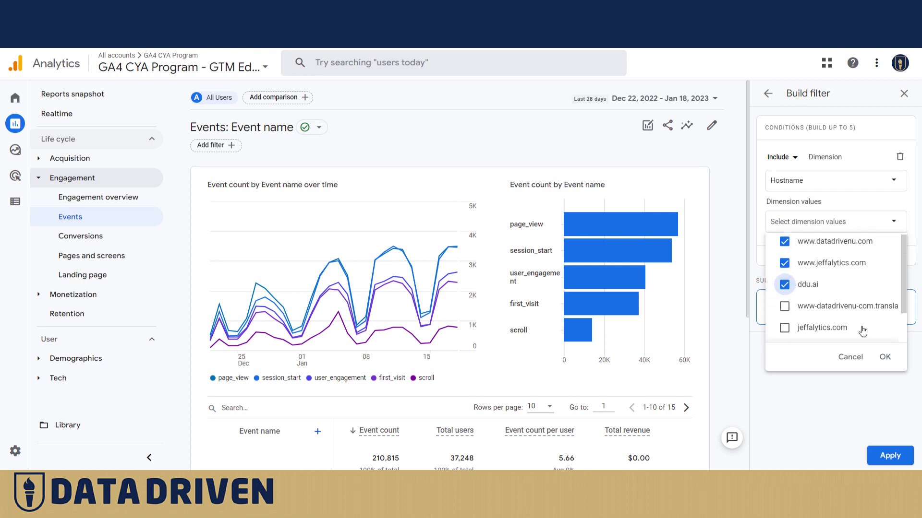
{"action": "left_click", "coordinate": [858, 358]}
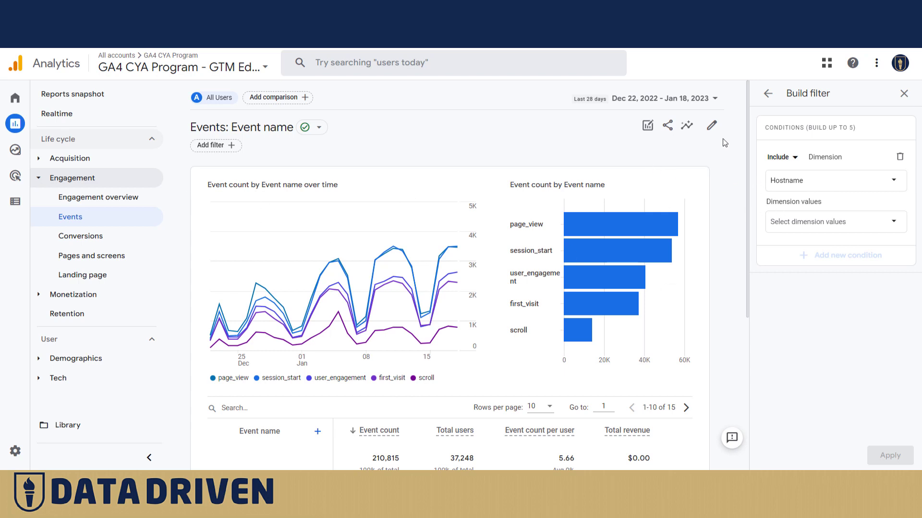
{"action": "left_click", "coordinate": [711, 125]}
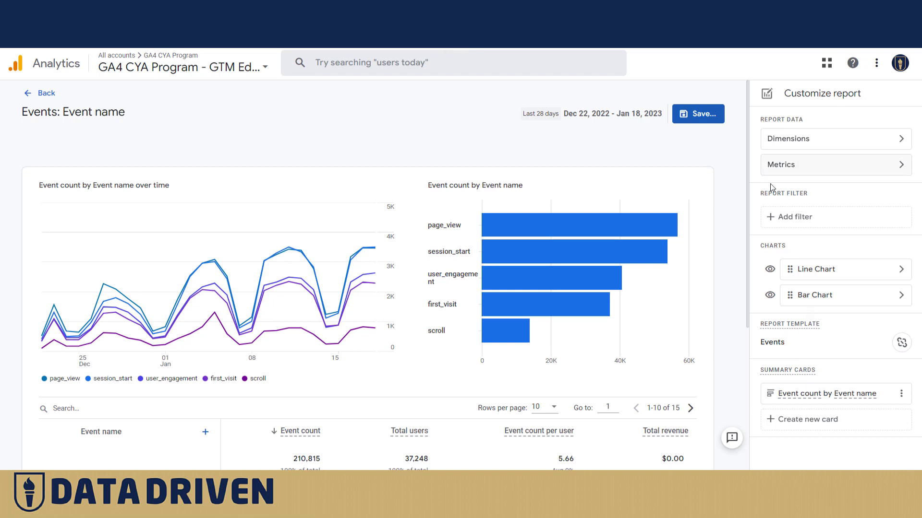
Step: Add a filter in the report customization using the Hostname dimension
{"action": "left_click", "coordinate": [782, 216]}
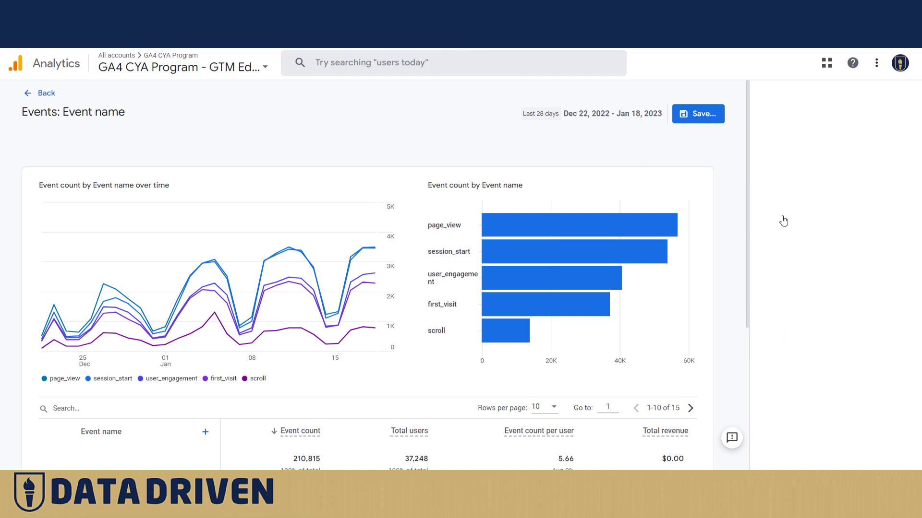
{"action": "left_click", "coordinate": [821, 181]}
{"action": "scroll", "coordinate": [811, 223], "scroll_direction": "down", "scroll_amount": 3}
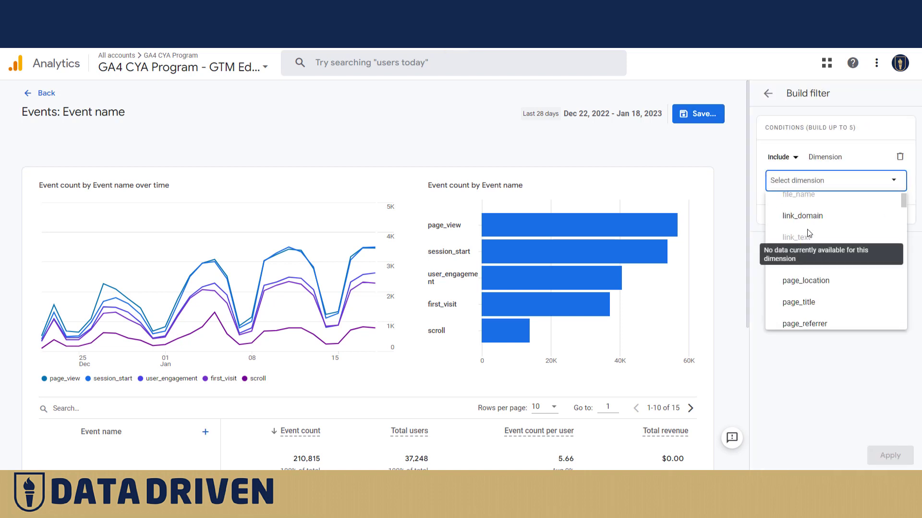
{"action": "scroll", "coordinate": [808, 229], "scroll_direction": "up", "scroll_amount": 5}
{"action": "key", "text": "Escape"}
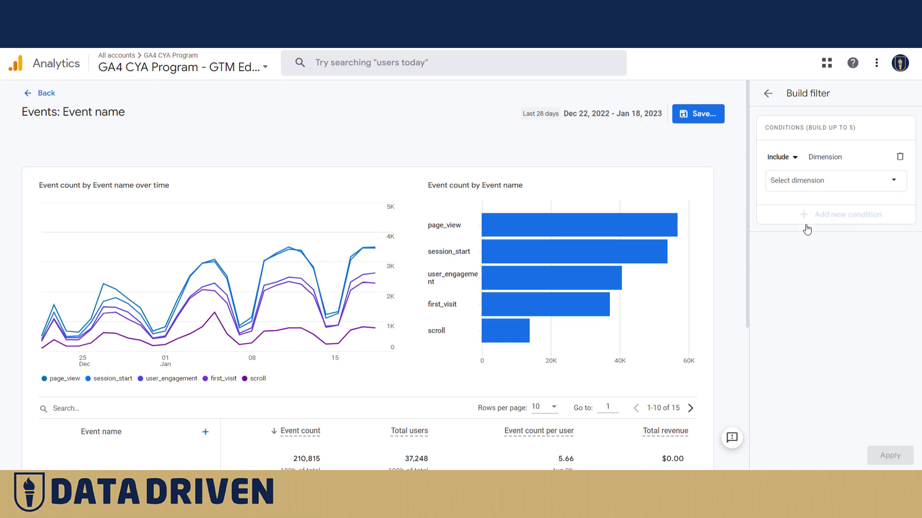
{"action": "left_click", "coordinate": [800, 183]}
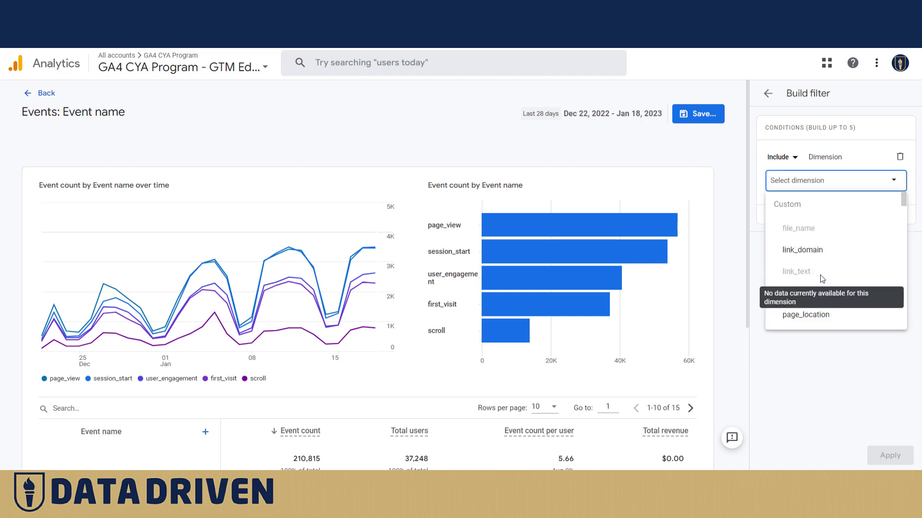
{"action": "scroll", "coordinate": [813, 238], "scroll_direction": "down", "scroll_amount": 5}
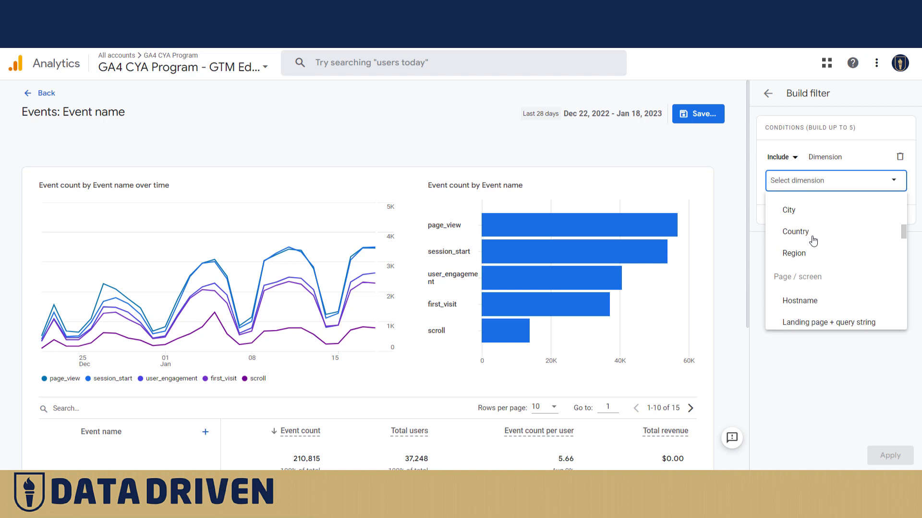
{"action": "scroll", "coordinate": [813, 241], "scroll_direction": "down", "scroll_amount": 1}
{"action": "left_click", "coordinate": [800, 240]}
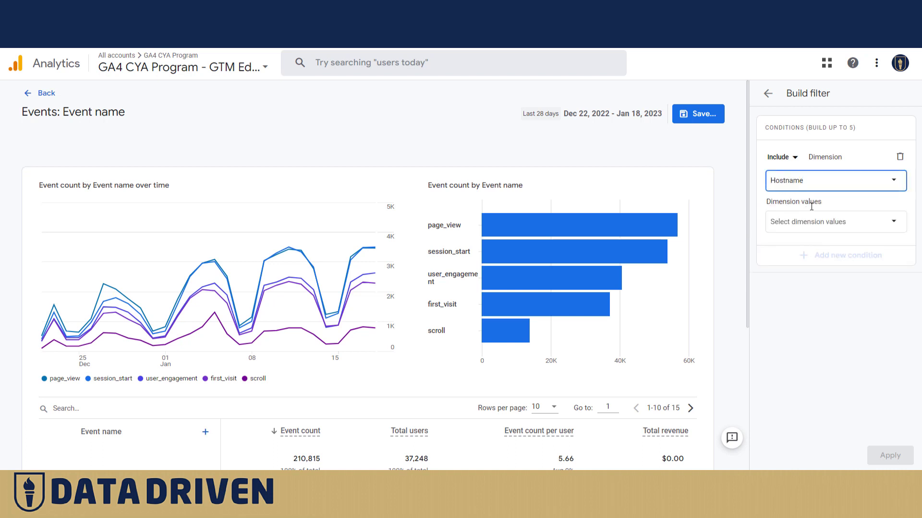
Step: Set the condition to Exclude hostname elastic.rs and apply it to the Events report
{"action": "left_click", "coordinate": [816, 221]}
{"action": "left_click", "coordinate": [780, 157]}
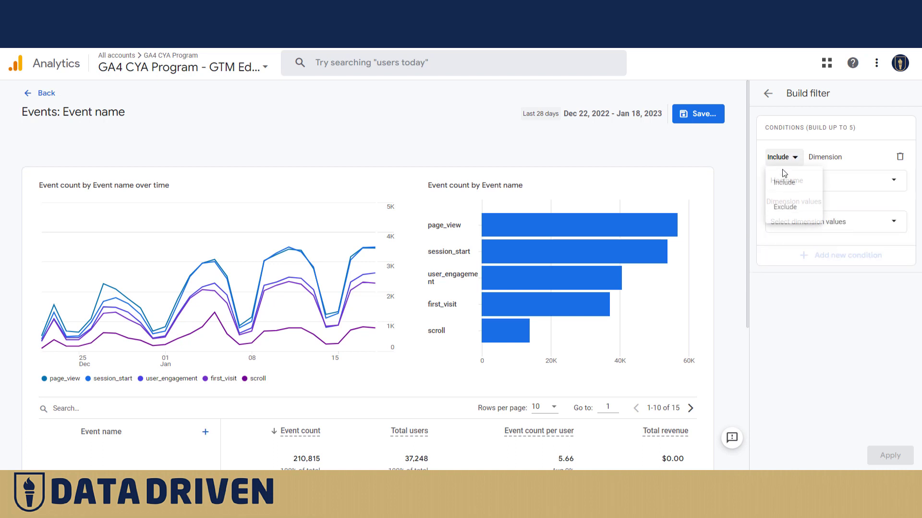
{"action": "left_click", "coordinate": [785, 206]}
{"action": "left_click", "coordinate": [826, 221]}
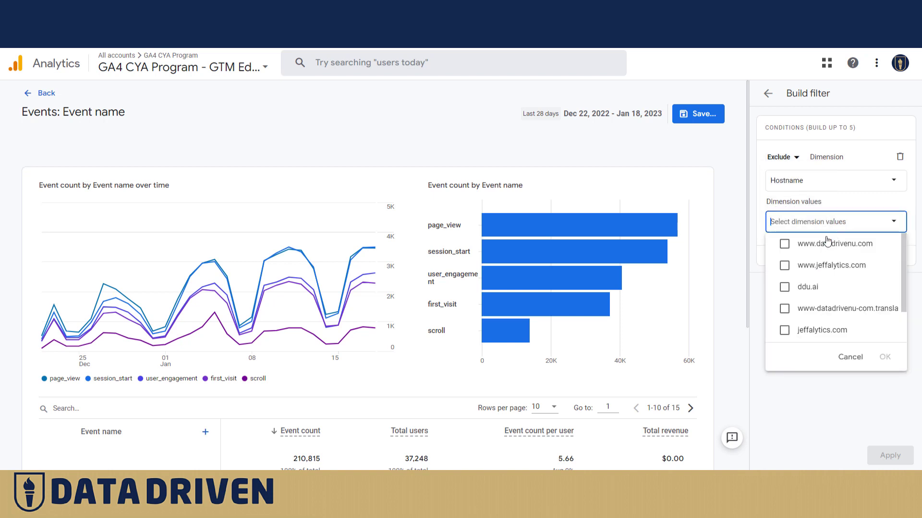
{"action": "scroll", "coordinate": [782, 307], "scroll_direction": "down", "scroll_amount": 1}
{"action": "left_click", "coordinate": [784, 310]}
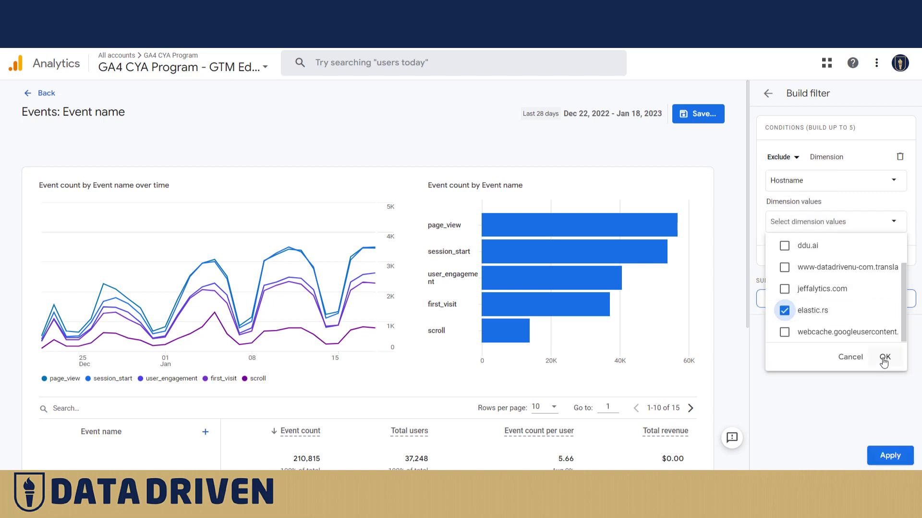
{"action": "left_click", "coordinate": [884, 357]}
{"action": "left_click", "coordinate": [889, 456]}
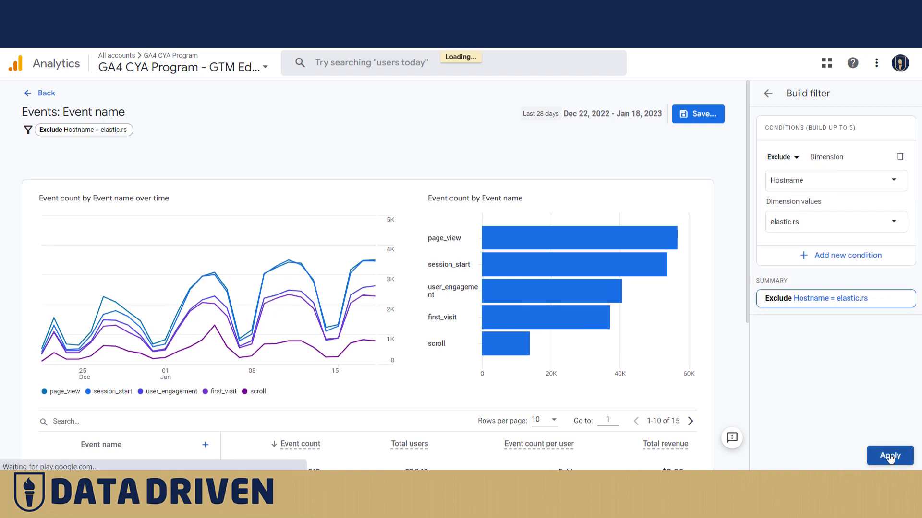
Step: Save the hostname exclusion as changes to the current Events report
{"action": "left_click", "coordinate": [703, 119]}
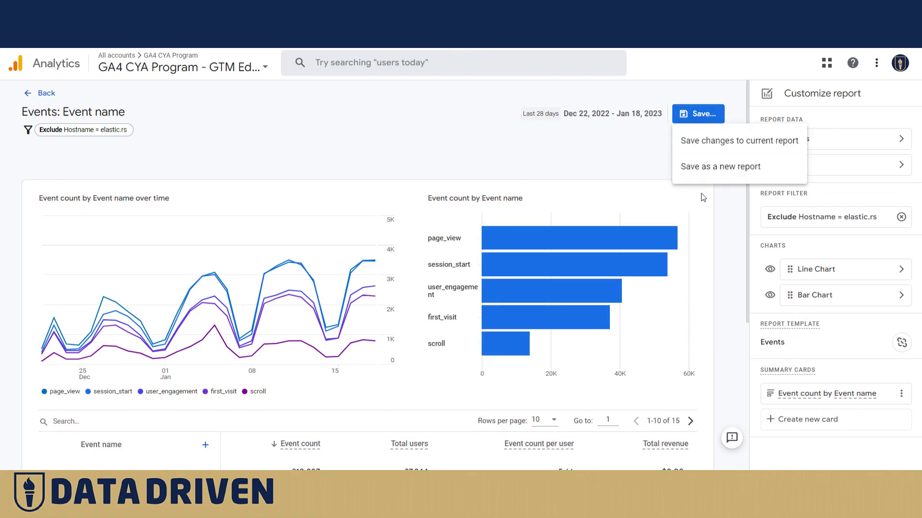
{"action": "left_click", "coordinate": [719, 142]}
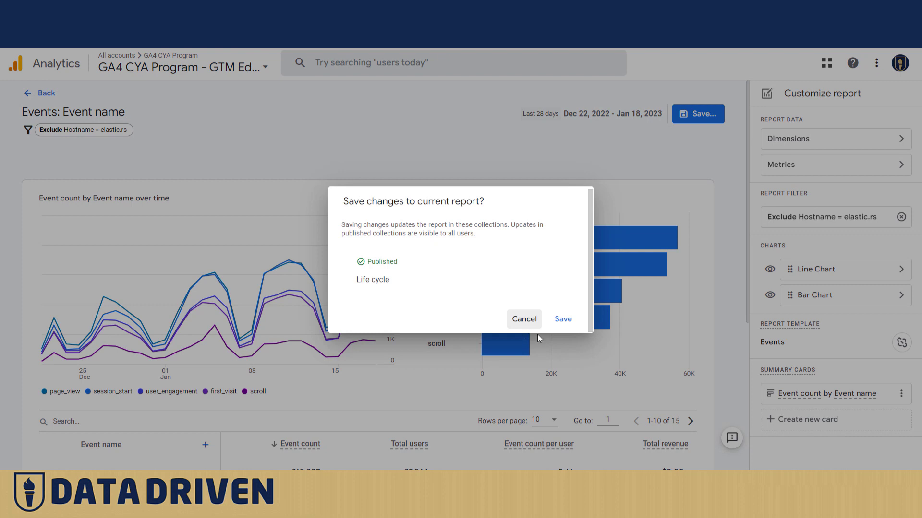
{"action": "left_click", "coordinate": [563, 319]}
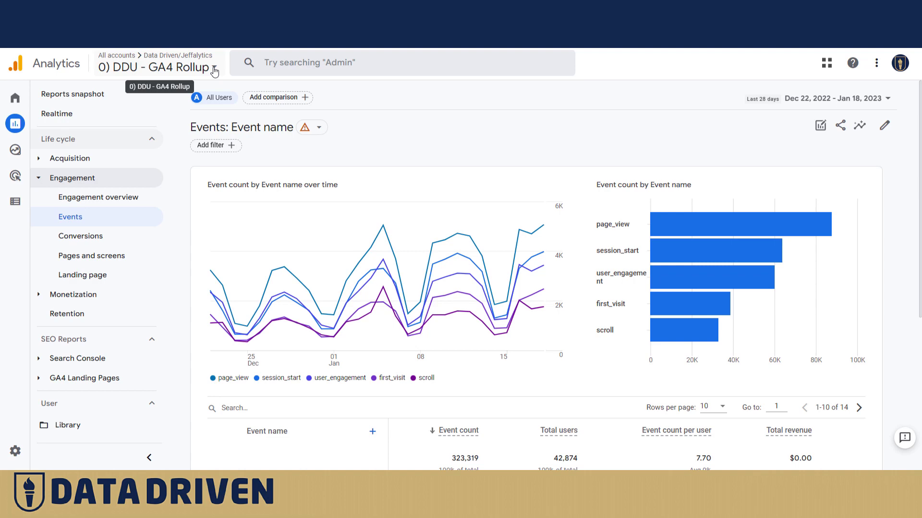
Step: Start a Rollup Events report filter on the Hostname dimension set to Exclude
{"action": "scroll", "coordinate": [380, 254], "scroll_direction": "down", "scroll_amount": 5}
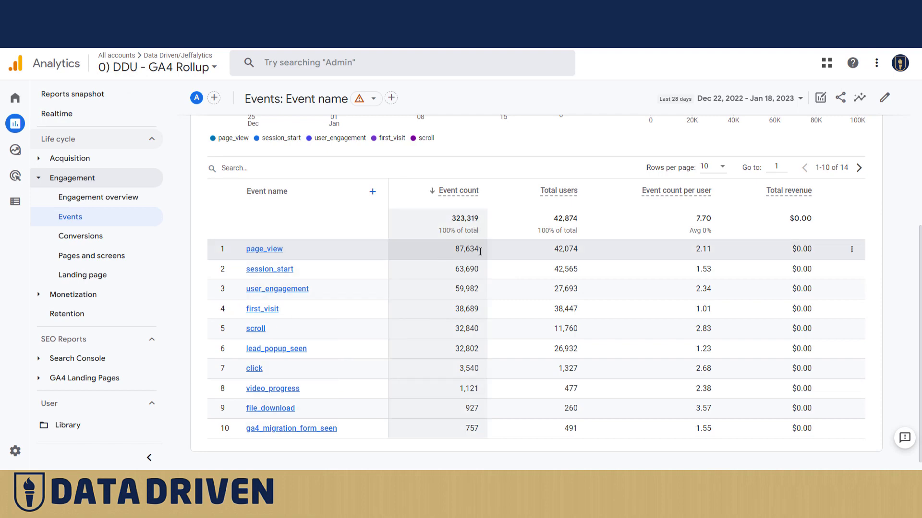
{"action": "scroll", "coordinate": [480, 252], "scroll_direction": "up", "scroll_amount": 5}
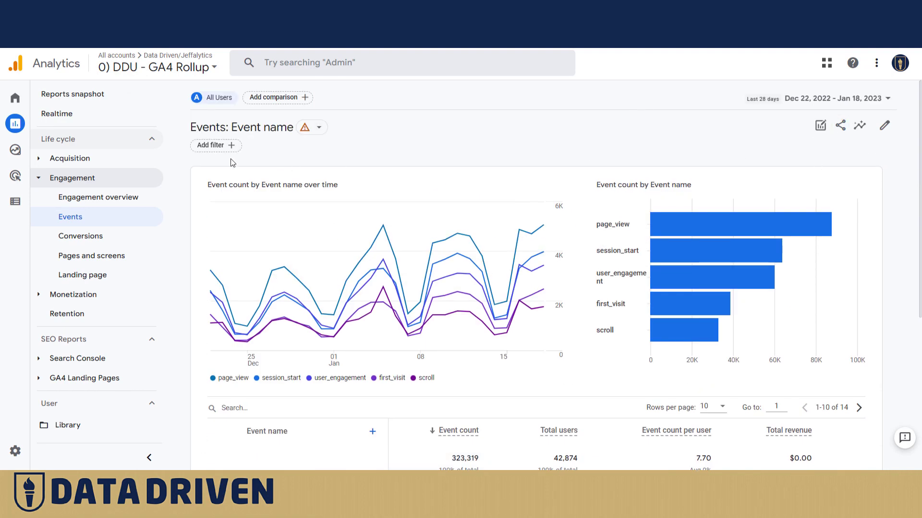
{"action": "left_click", "coordinate": [227, 148]}
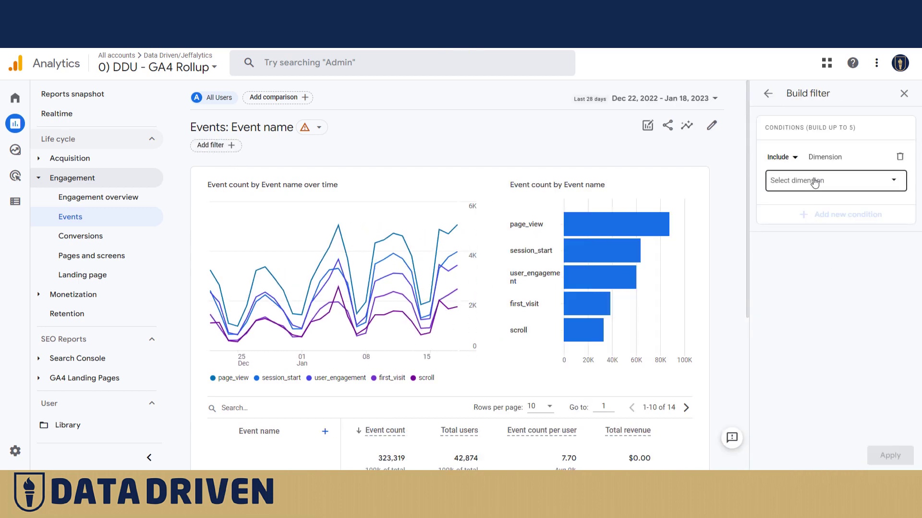
{"action": "left_click", "coordinate": [821, 182]}
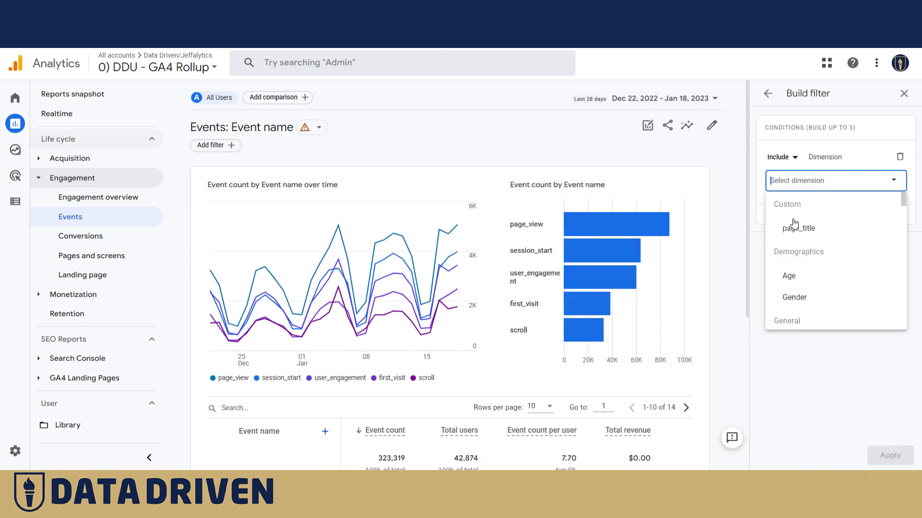
{"action": "scroll", "coordinate": [794, 230], "scroll_direction": "down", "scroll_amount": 5}
{"action": "left_click", "coordinate": [798, 244]}
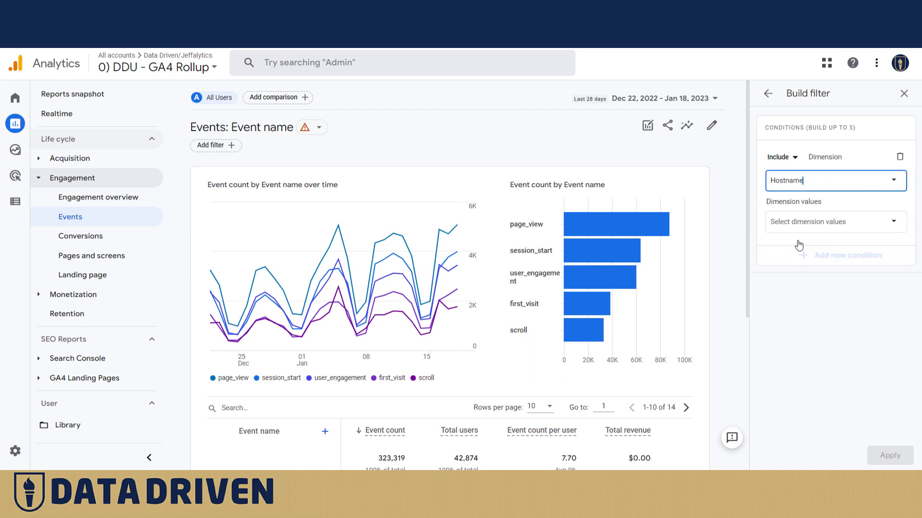
{"action": "left_click", "coordinate": [825, 227]}
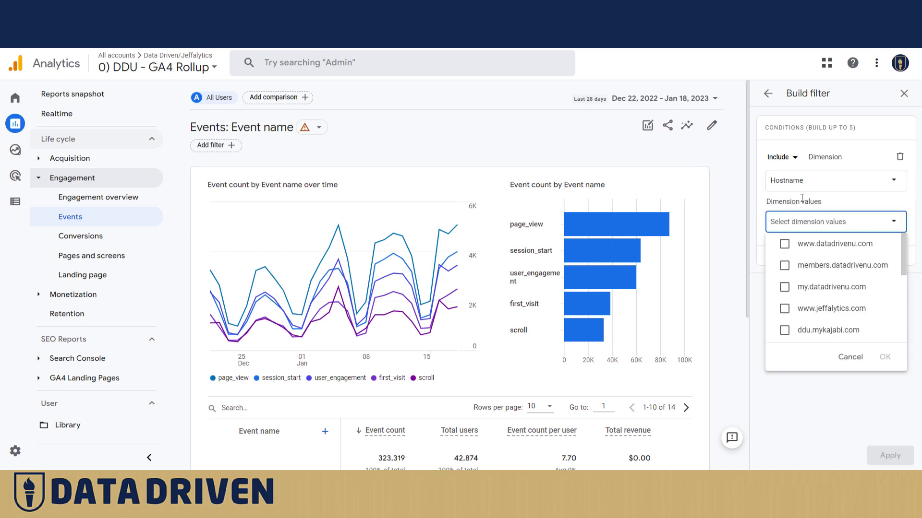
{"action": "left_click", "coordinate": [781, 157]}
{"action": "left_click", "coordinate": [782, 157]}
{"action": "left_click", "coordinate": [786, 209]}
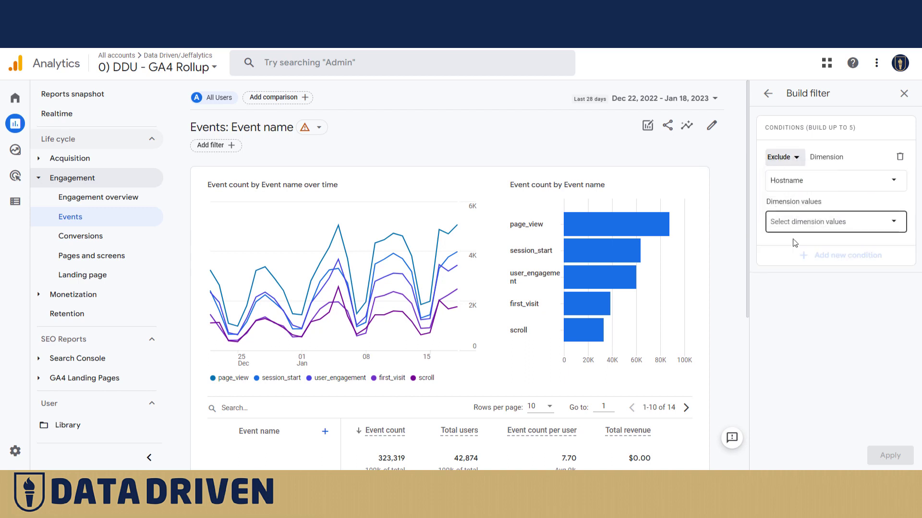
{"action": "left_click", "coordinate": [812, 230]}
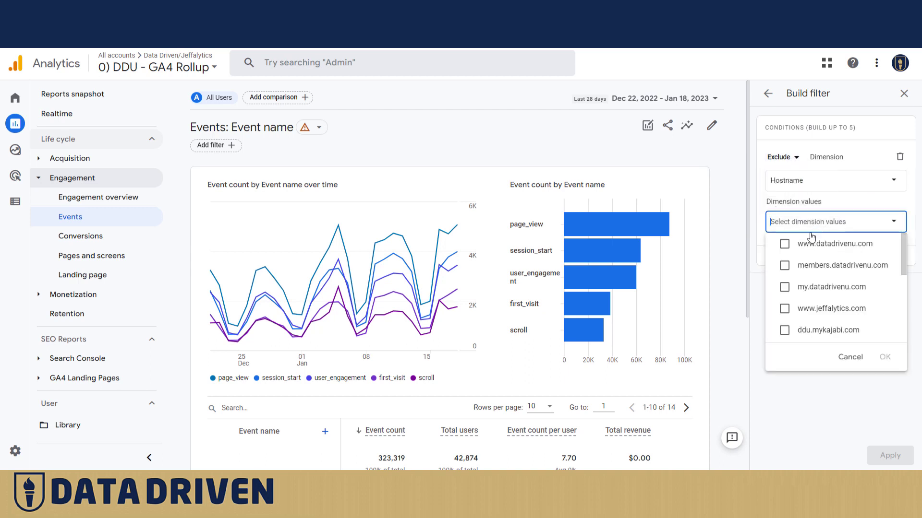
{"action": "left_click", "coordinate": [784, 266]}
{"action": "left_click", "coordinate": [807, 286]}
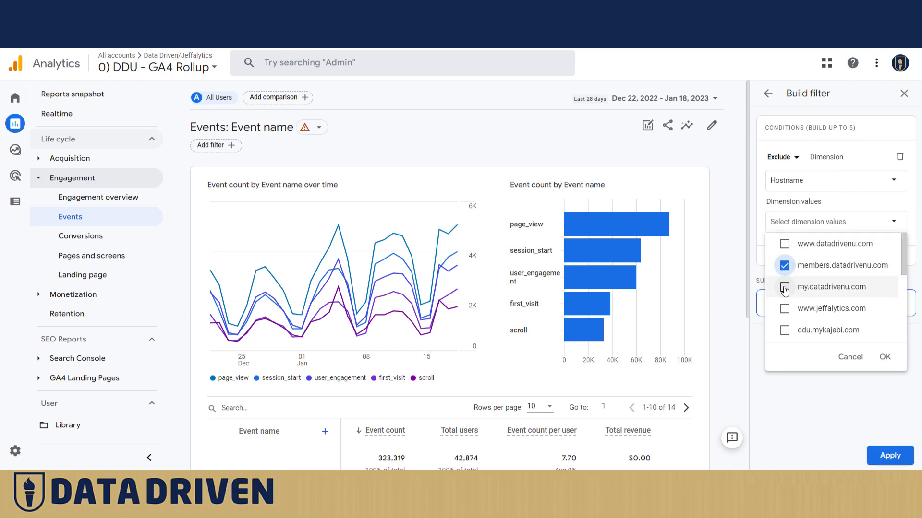
{"action": "scroll", "coordinate": [823, 274], "scroll_direction": "down", "scroll_amount": 1}
{"action": "scroll", "coordinate": [823, 274], "scroll_direction": "down", "scroll_amount": 2}
{"action": "left_click", "coordinate": [808, 271]}
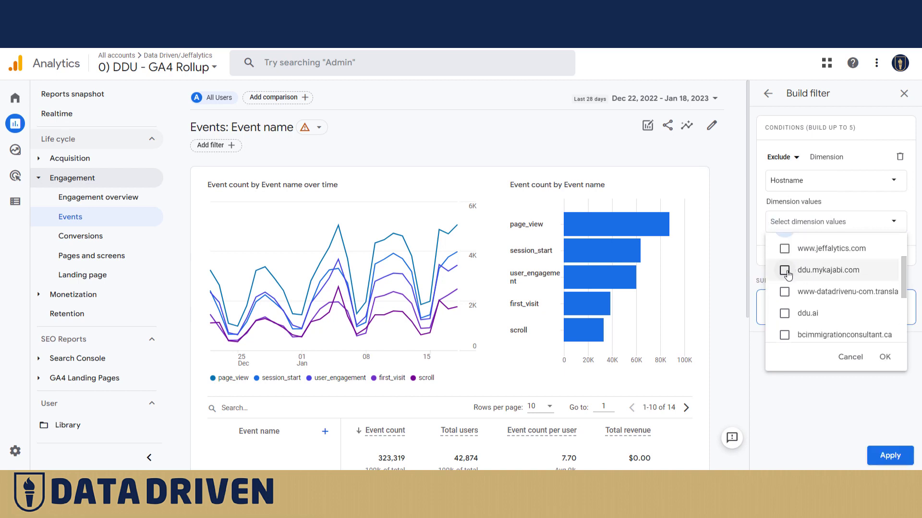
{"action": "left_click", "coordinate": [785, 249]}
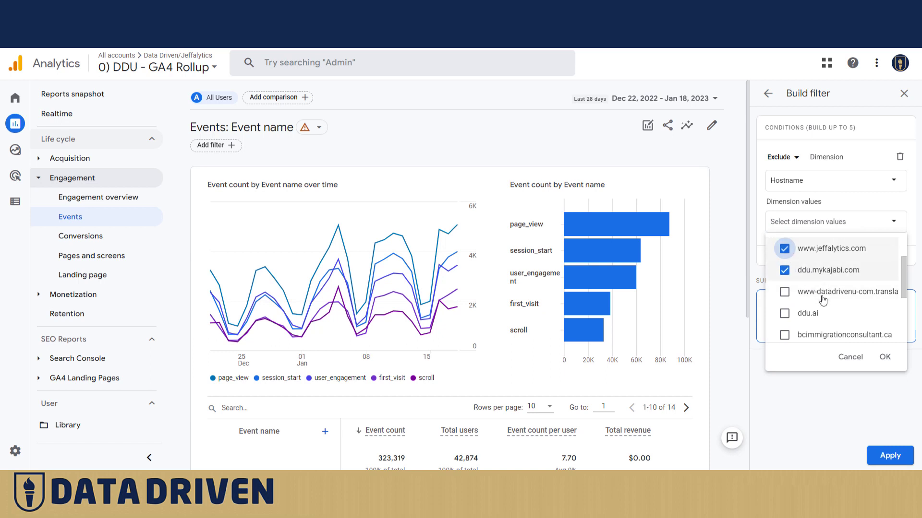
{"action": "left_click", "coordinate": [784, 291]}
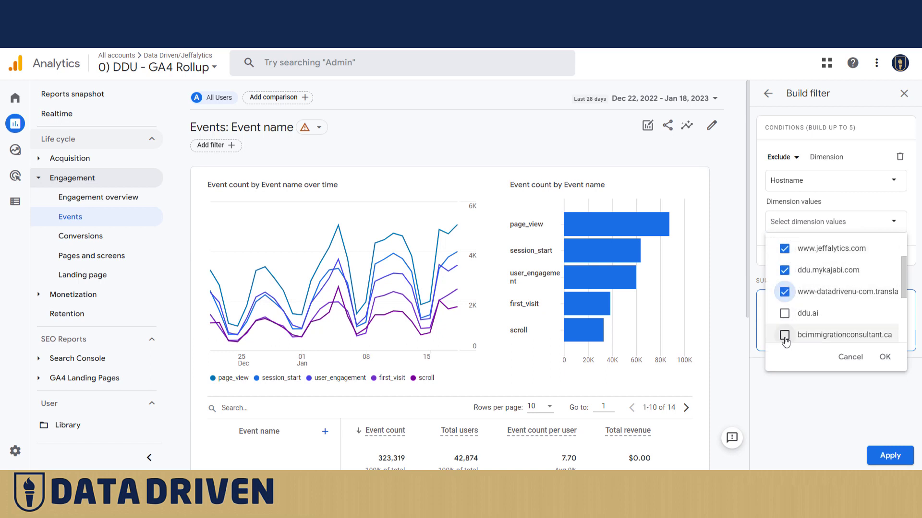
{"action": "left_click", "coordinate": [785, 334]}
{"action": "scroll", "coordinate": [824, 319], "scroll_direction": "up", "scroll_amount": 3}
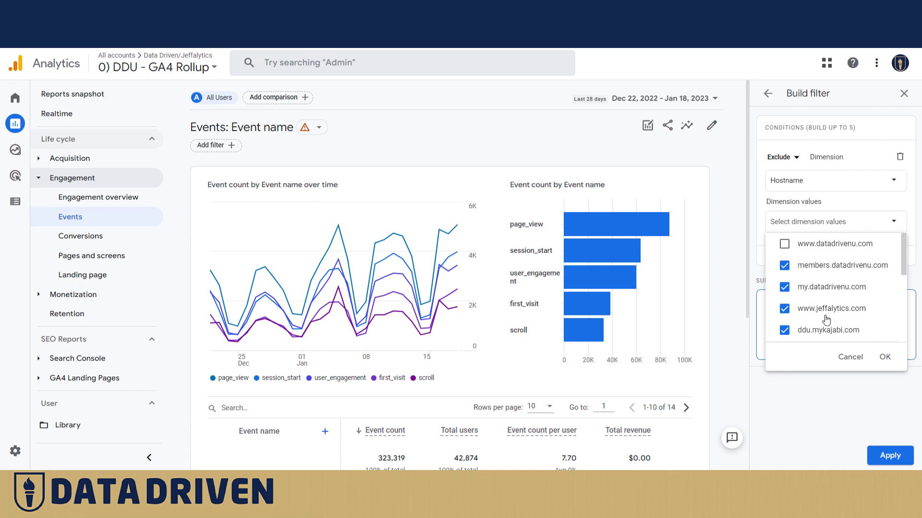
{"action": "scroll", "coordinate": [826, 319], "scroll_direction": "down", "scroll_amount": 8}
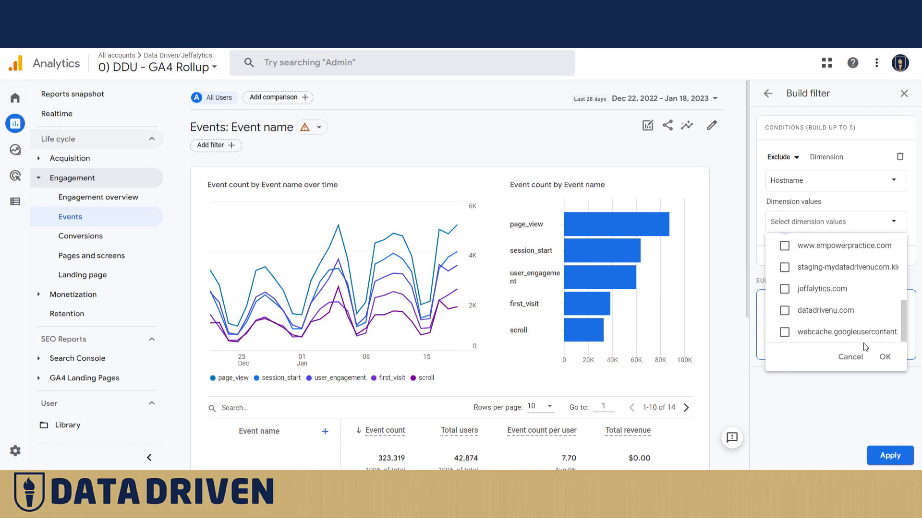
{"action": "left_click", "coordinate": [885, 356]}
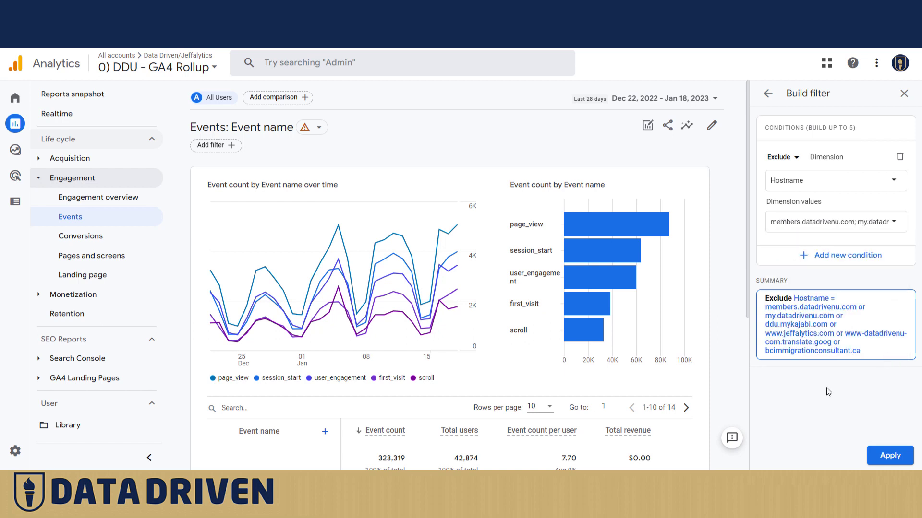
{"action": "left_click", "coordinate": [892, 456]}
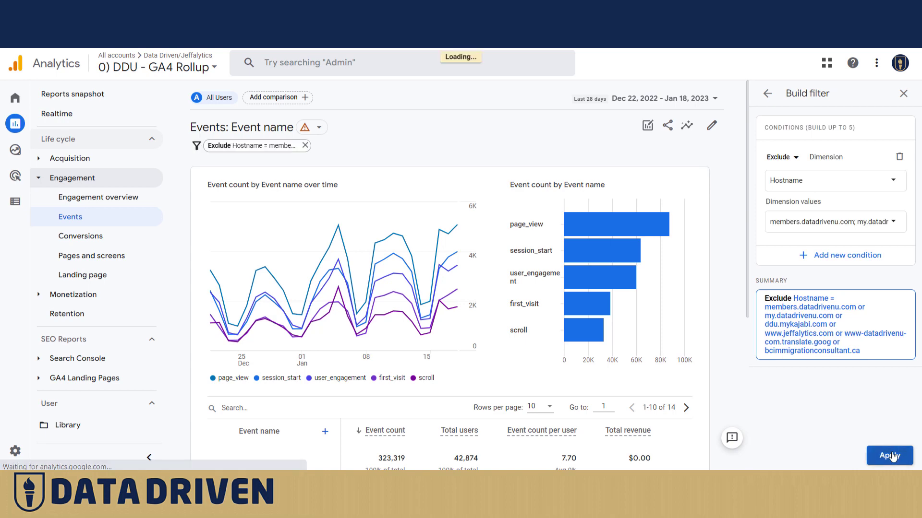
{"action": "scroll", "coordinate": [565, 401], "scroll_direction": "down", "scroll_amount": 3}
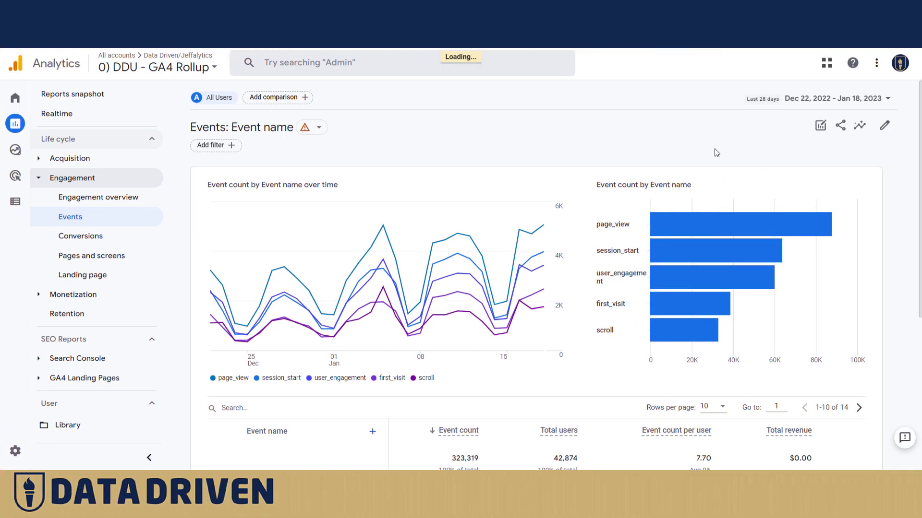
Step: From Customize report, save the Events report changes to the current report
{"action": "left_click", "coordinate": [884, 126]}
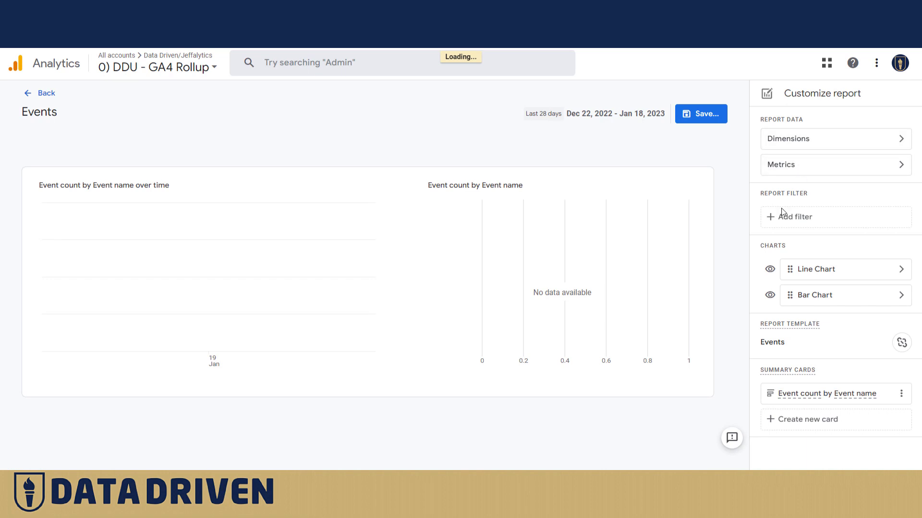
{"action": "left_click", "coordinate": [700, 117]}
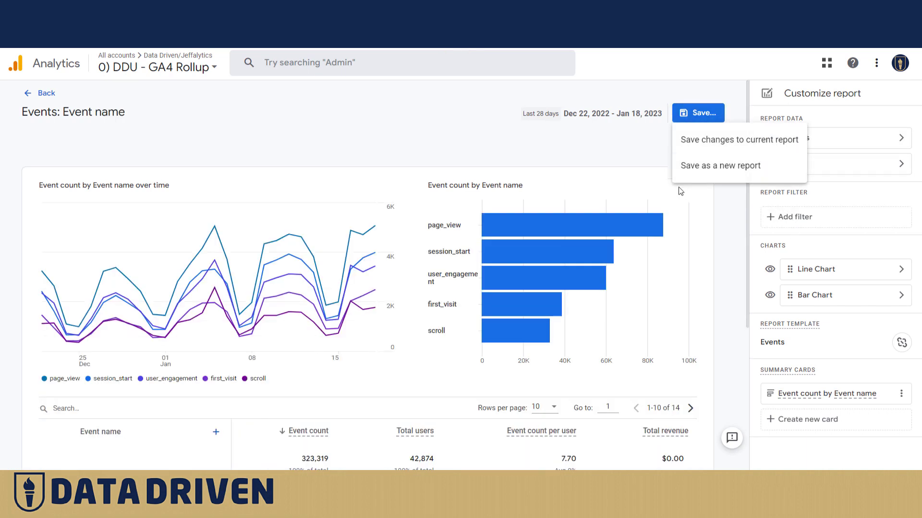
{"action": "left_click", "coordinate": [720, 140]}
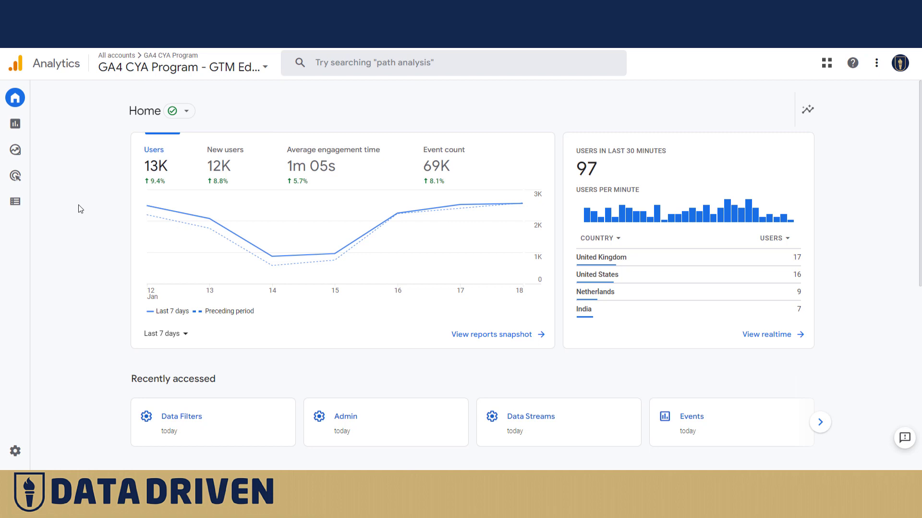
Step: Go to Admin > Data Settings > Data Filters and begin a new filter
{"action": "left_click", "coordinate": [16, 452]}
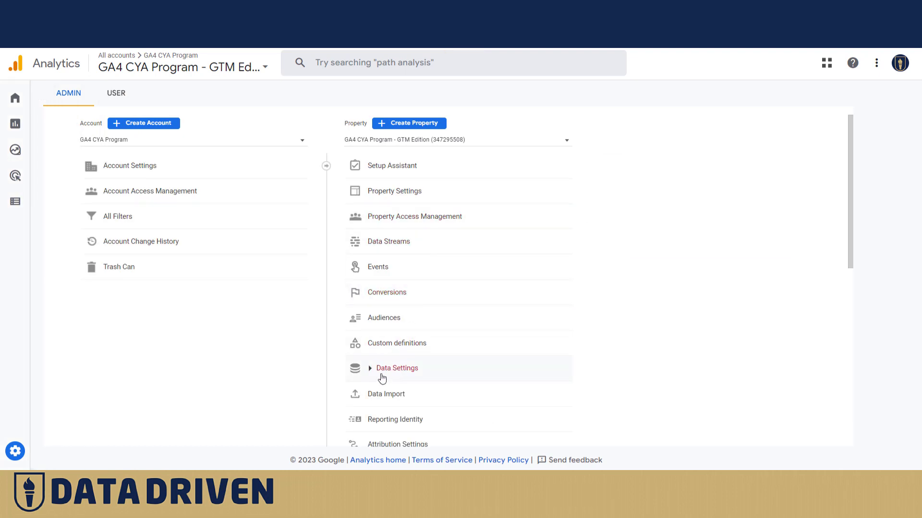
{"action": "left_click", "coordinate": [371, 369]}
{"action": "left_click", "coordinate": [404, 424]}
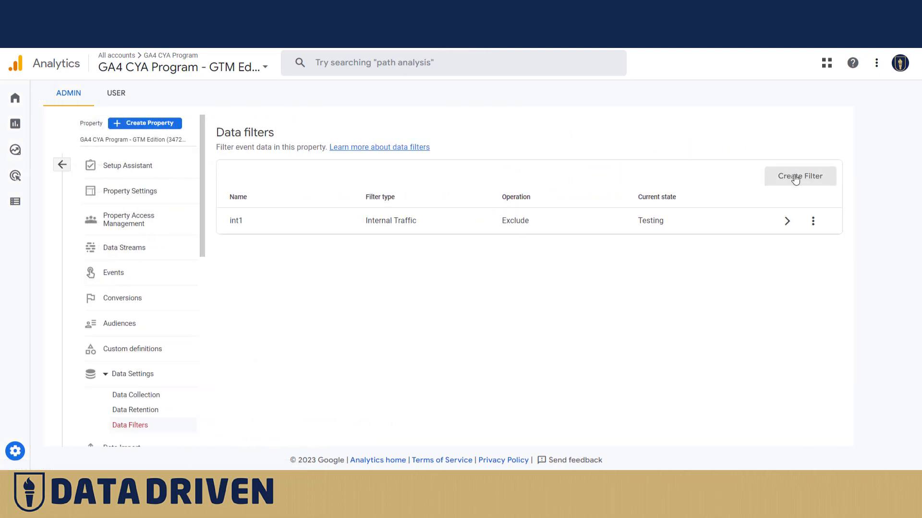
{"action": "left_click", "coordinate": [795, 178]}
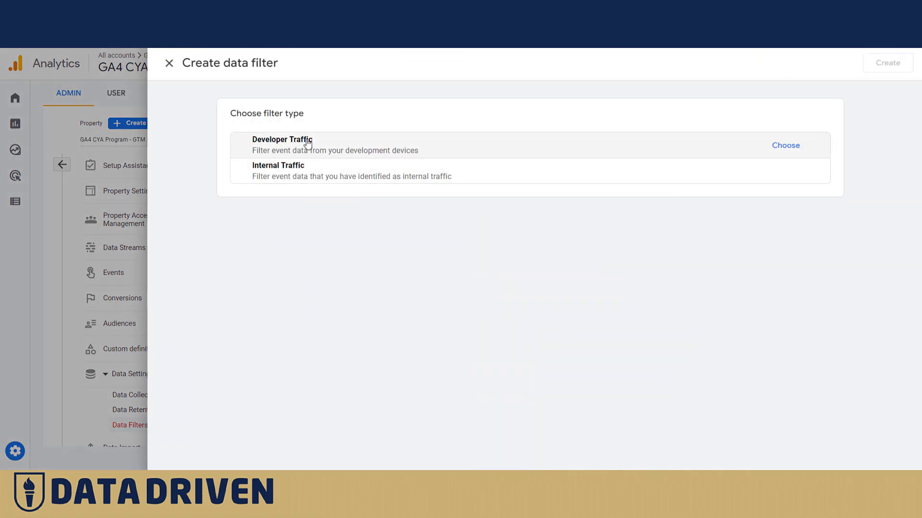
Step: Create a Developer Traffic filter named dev1 and return to the filters list
{"action": "left_click", "coordinate": [307, 143]}
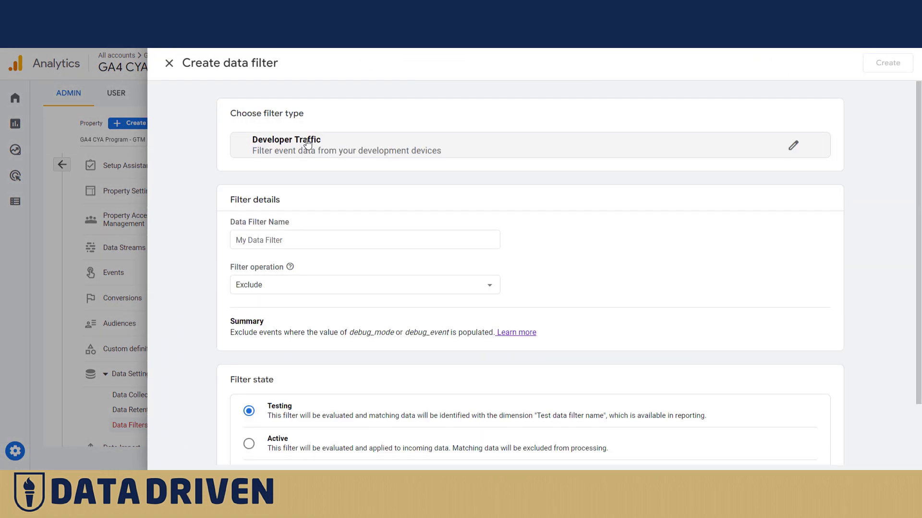
{"action": "left_click", "coordinate": [302, 241]}
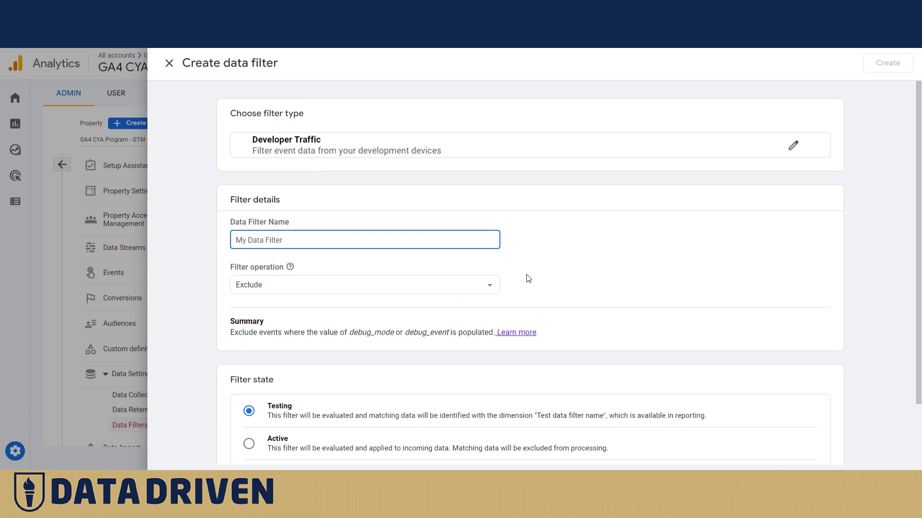
{"action": "scroll", "coordinate": [523, 269], "scroll_direction": "down", "scroll_amount": 1}
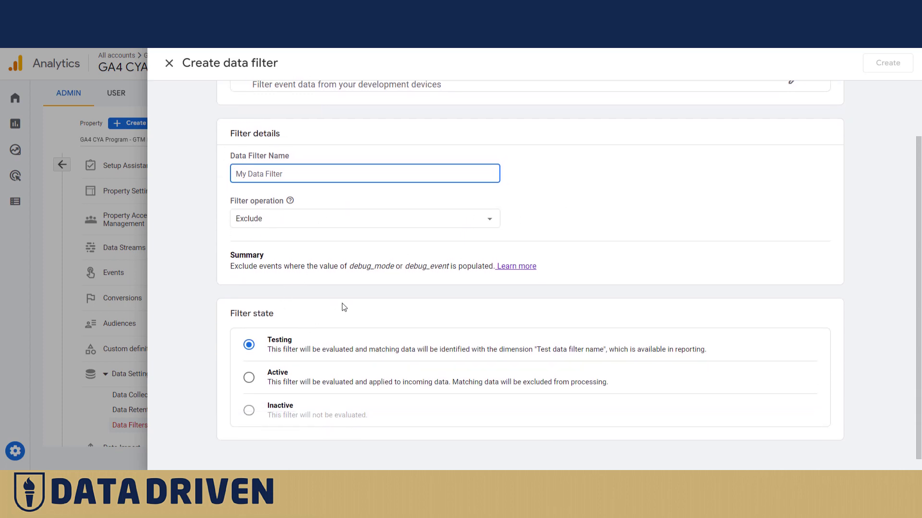
{"action": "scroll", "coordinate": [368, 324], "scroll_direction": "up", "scroll_amount": 2}
{"action": "type", "text": "dev"}
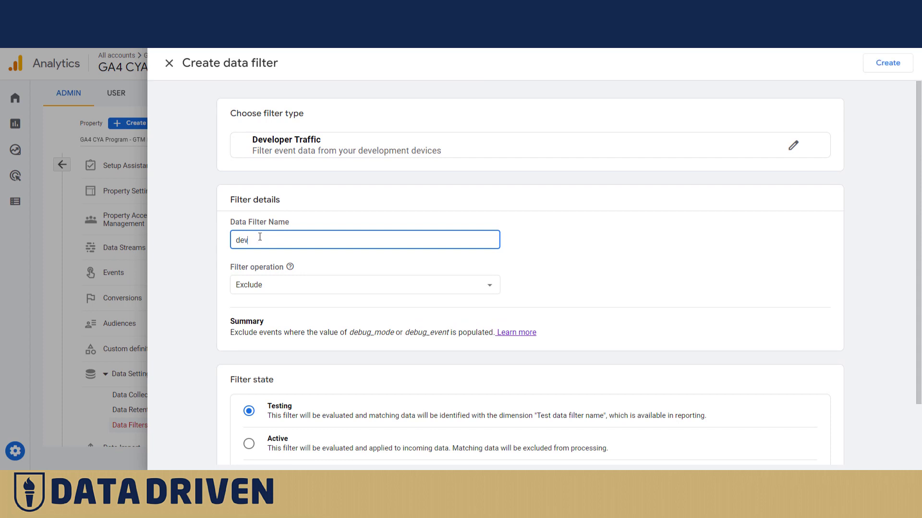
{"action": "type", "text": "1"}
{"action": "left_click", "coordinate": [884, 67]}
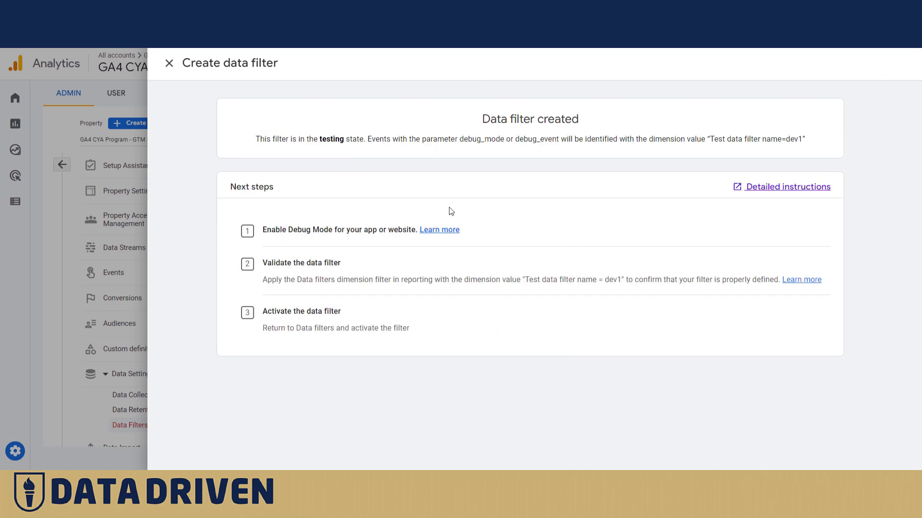
{"action": "left_click", "coordinate": [175, 67]}
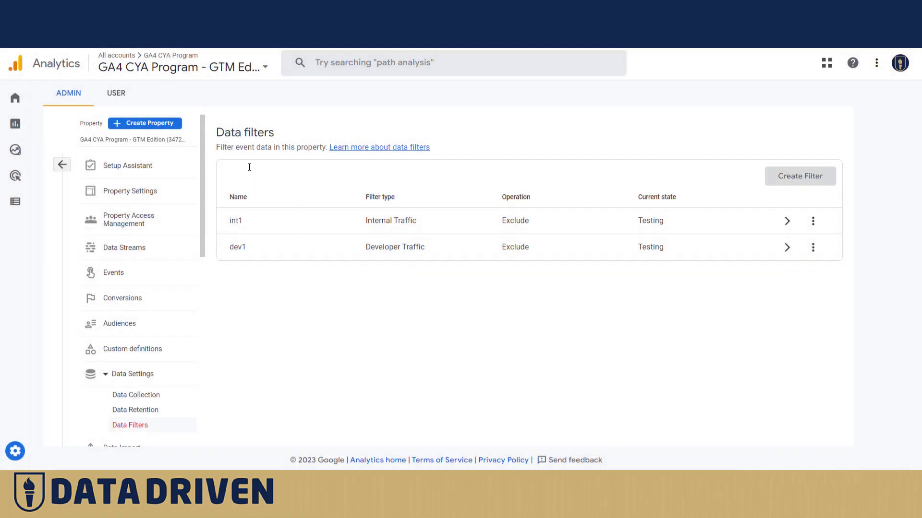